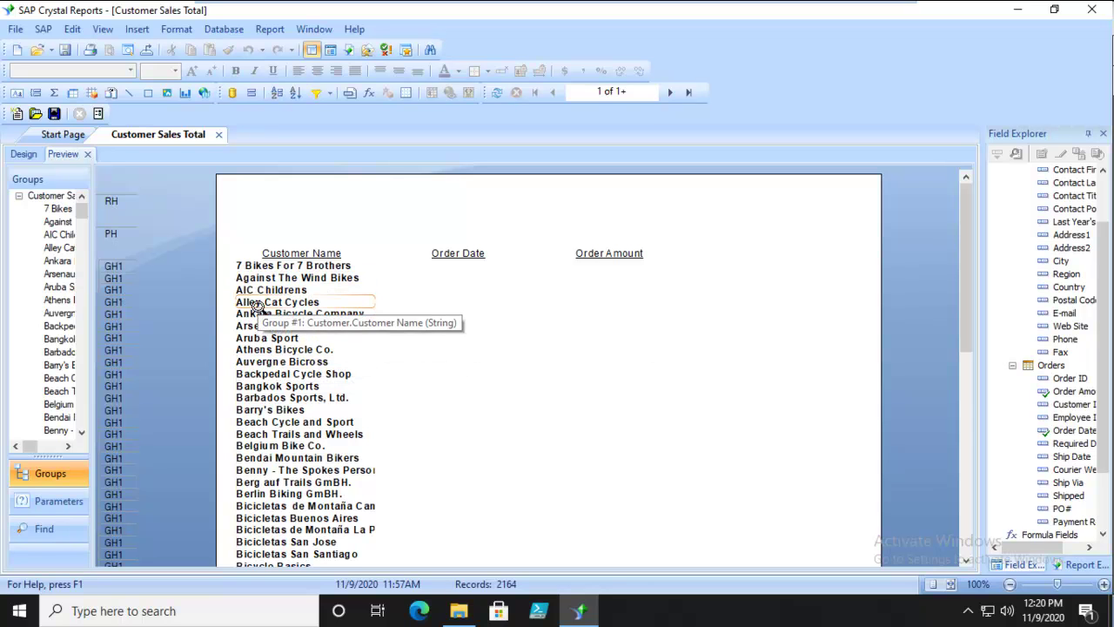
- Drill down into the Alley Cat Cycles group in the preview to view its order details, and close that view
click(257, 305)
double_click(260, 301)
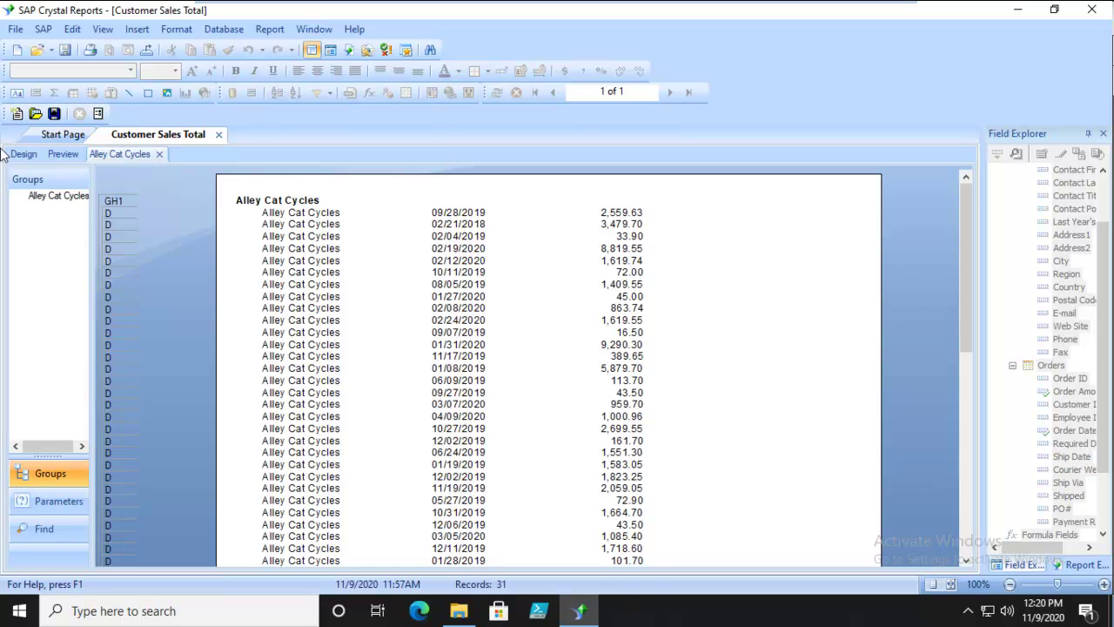
click(161, 155)
- Insert a new section below Group Header #1 in the report design
click(23, 154)
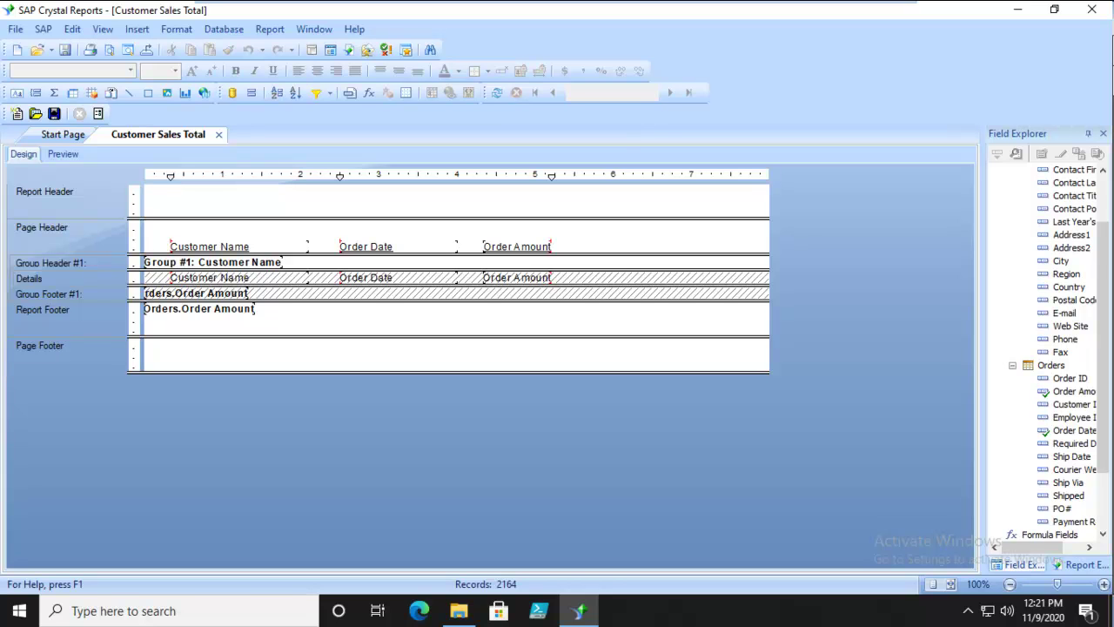
click(51, 257)
click(71, 263)
right_click(80, 261)
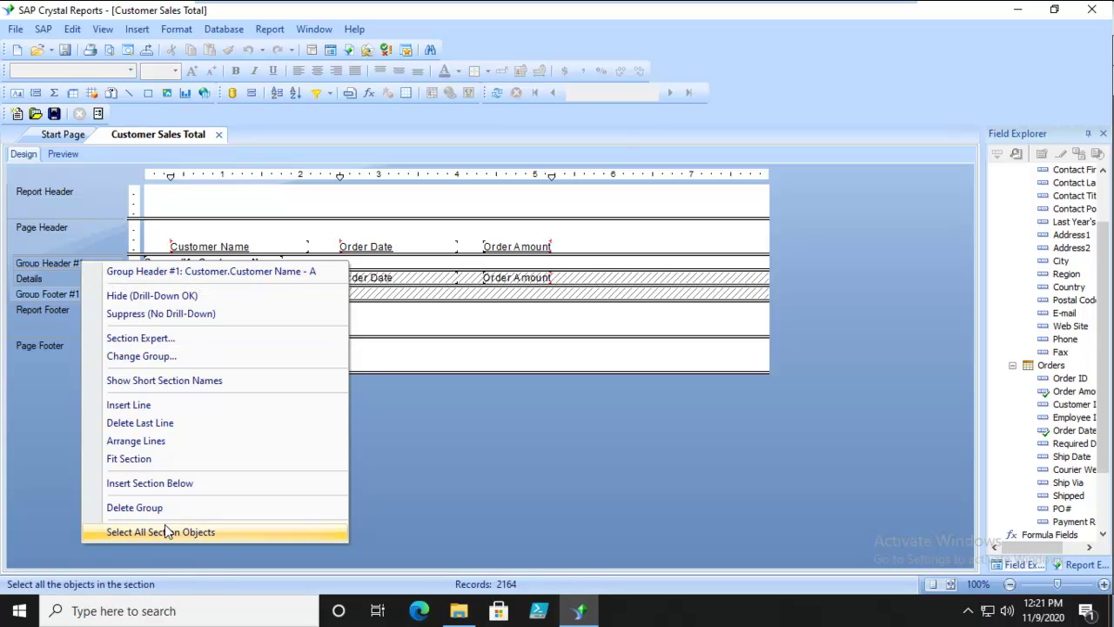
click(170, 484)
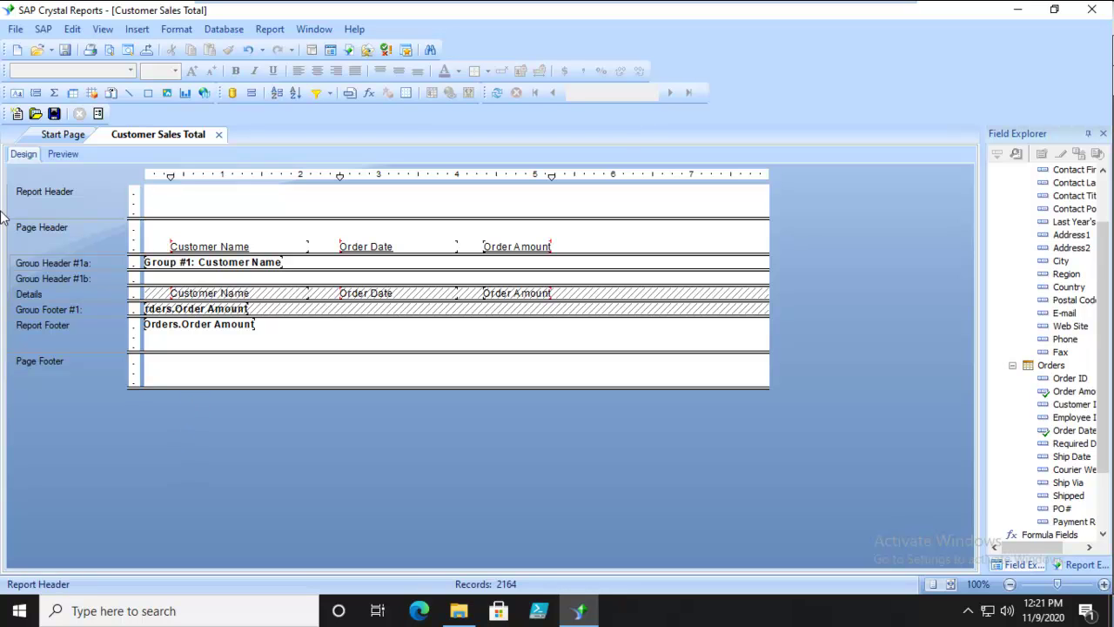
- Move all the column headings from the Page Header into the empty Group Header #1b section
click(84, 241)
right_click(84, 240)
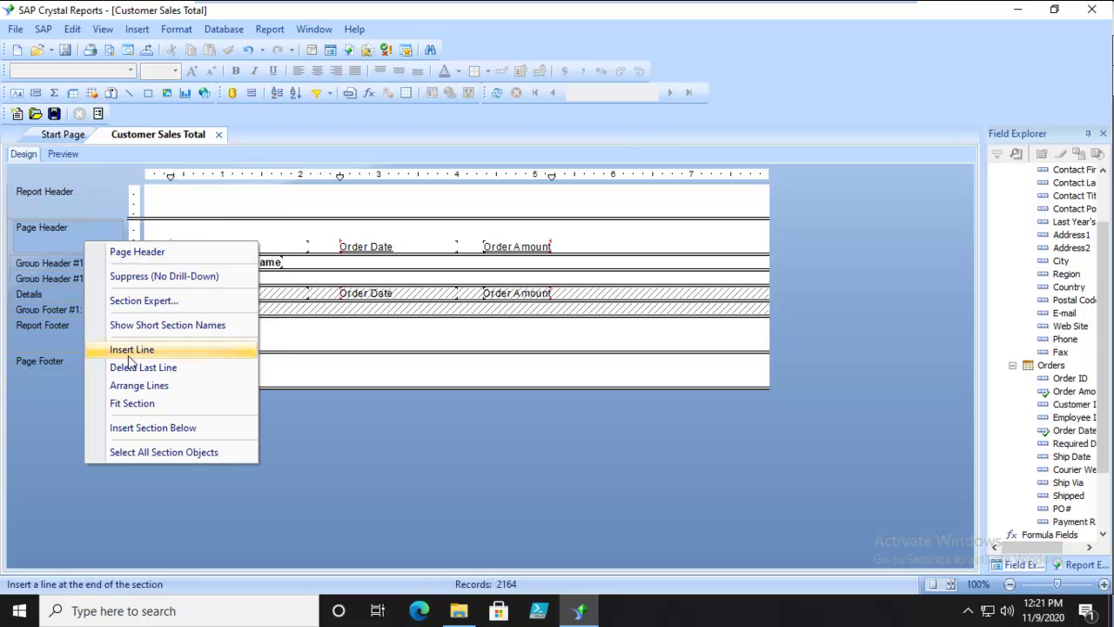
click(150, 451)
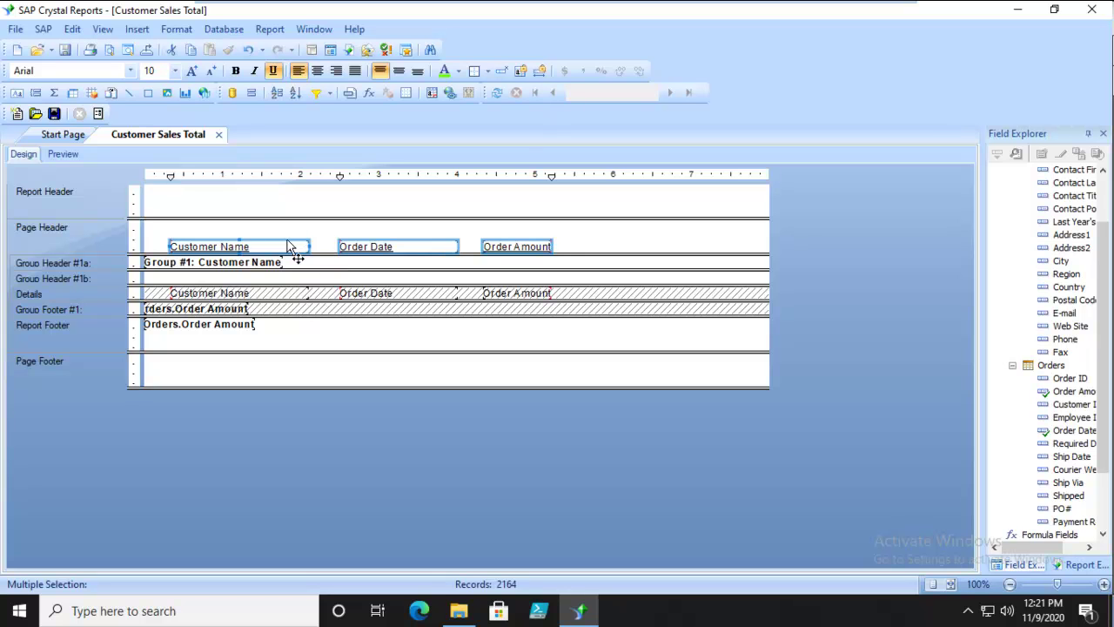
drag(287, 246, 286, 276)
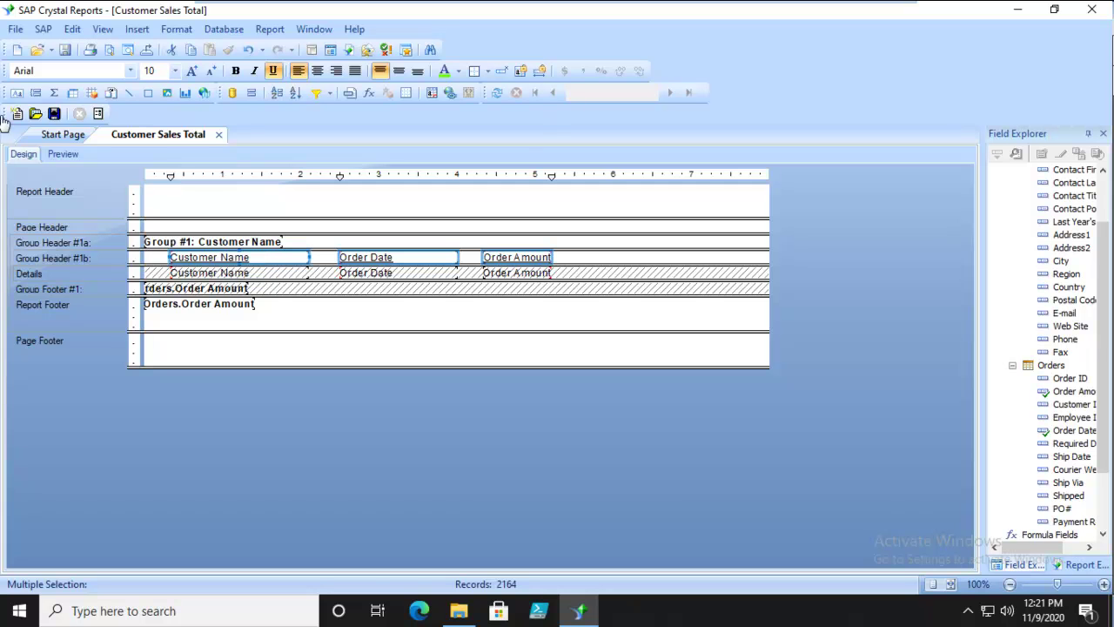
- Preview the report and drill down into Against The Wind Bikes to check its column headings, and close the drill-down view
click(65, 155)
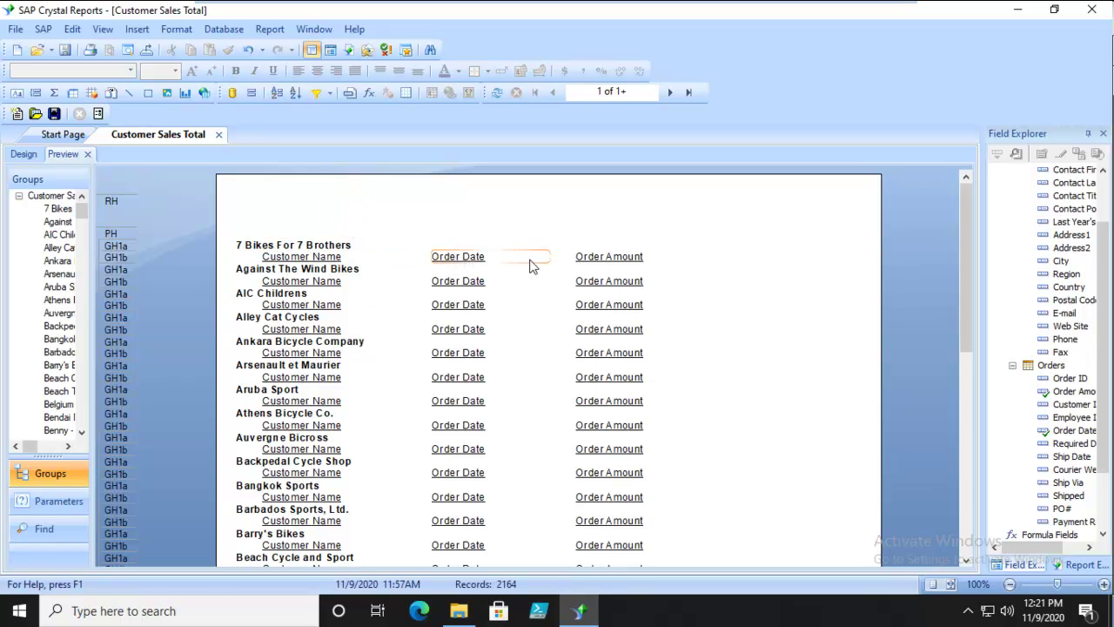
double_click(261, 269)
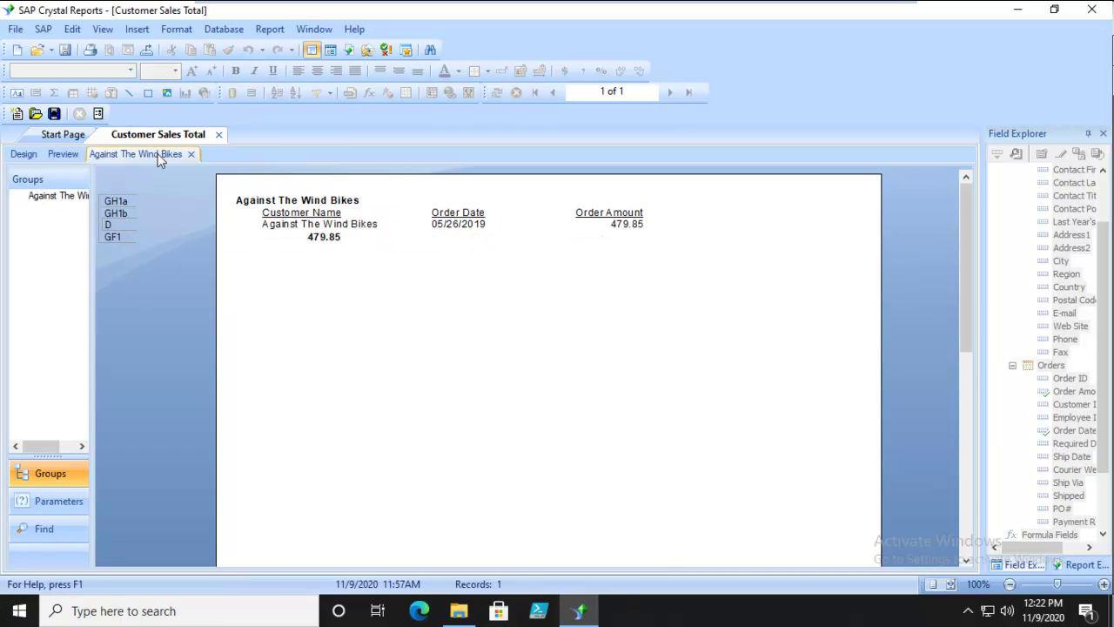
click(192, 154)
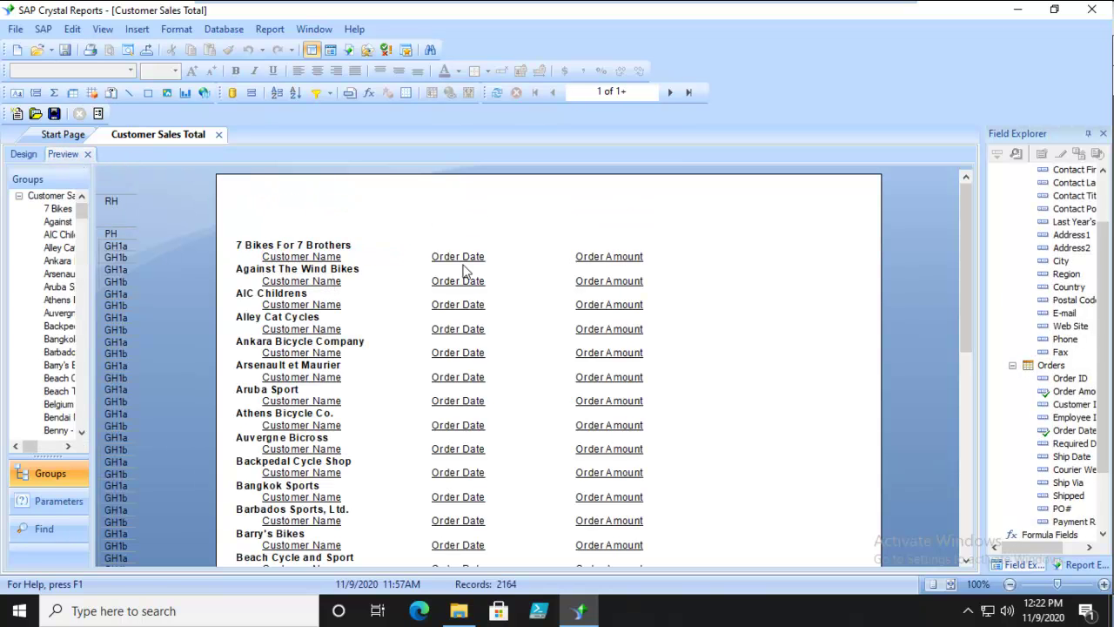
- Enable Print at Bottom of Page for Group Header #1b in the Section Expert
click(24, 154)
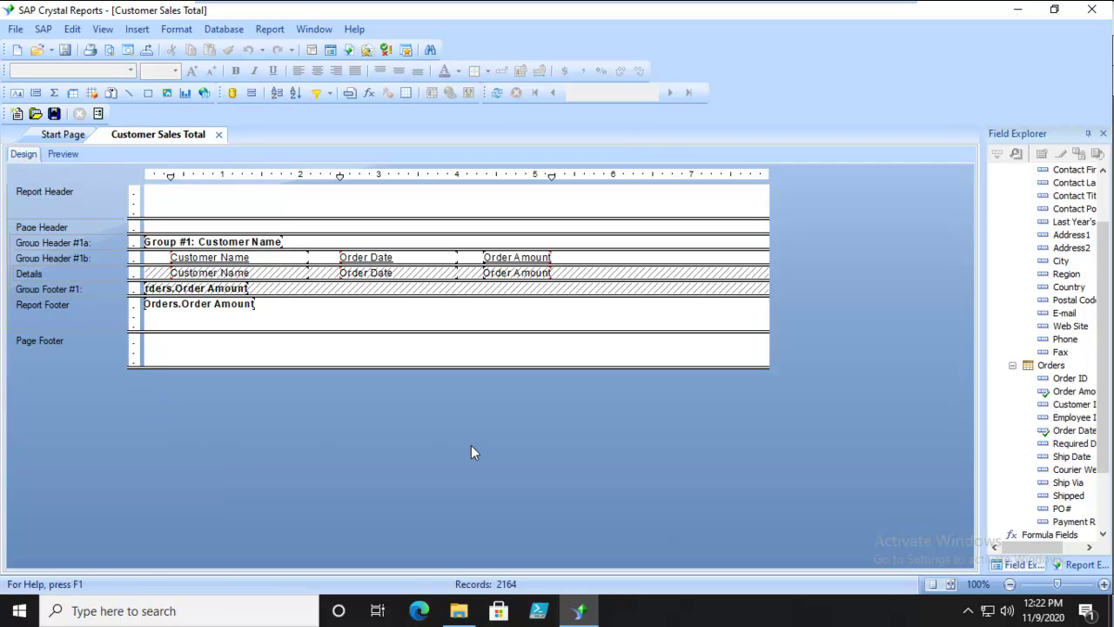
right_click(96, 261)
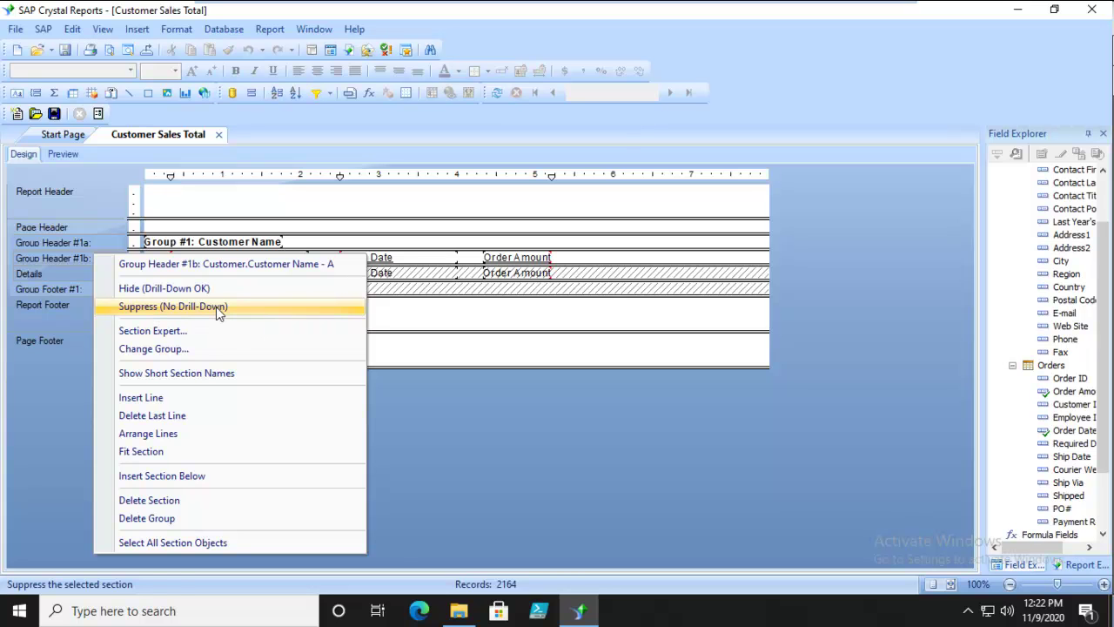
click(179, 331)
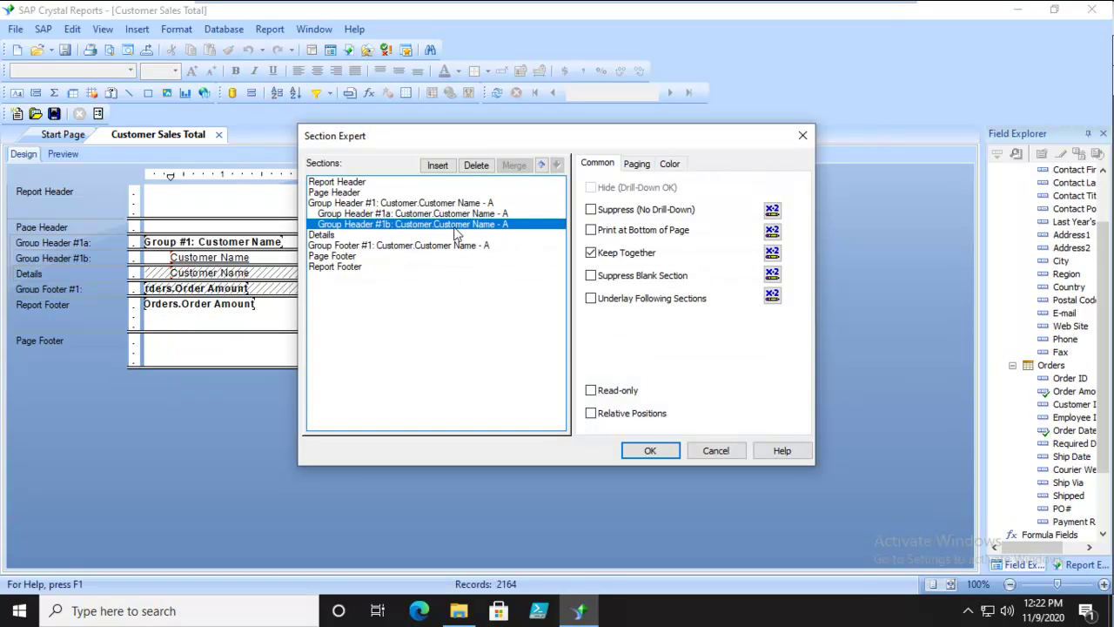
click(661, 231)
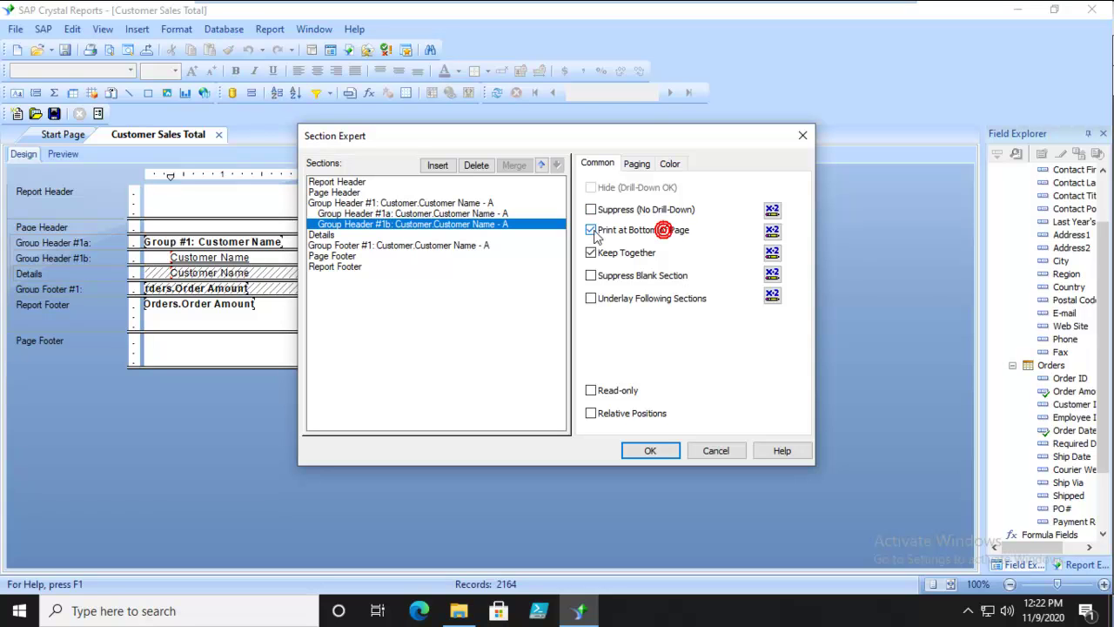
- Add the formula Drilldowngrouplevel=0 to the Print at Bottom of Page option, check it for errors, save it and apply the section settings
click(772, 232)
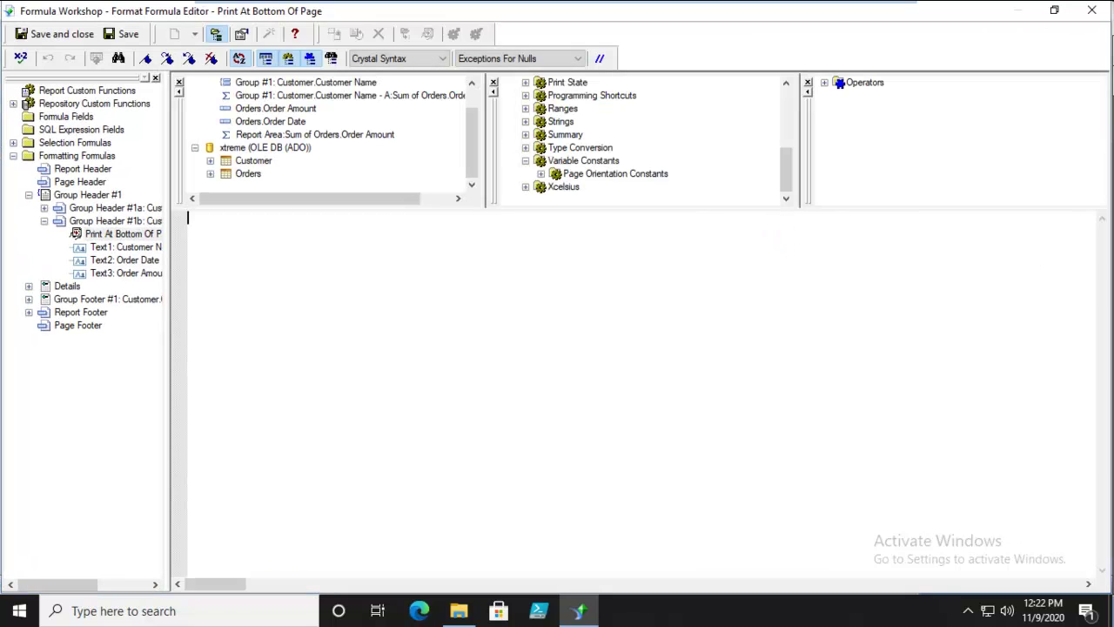
click(457, 303)
text(Drilldowngrouplevel=0)
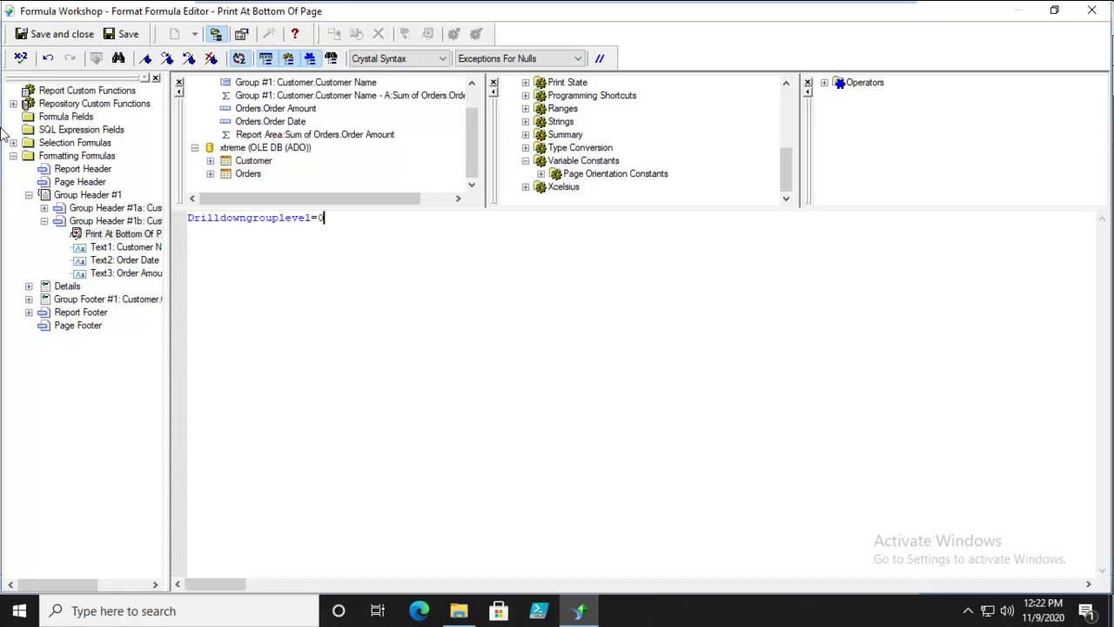
click(20, 59)
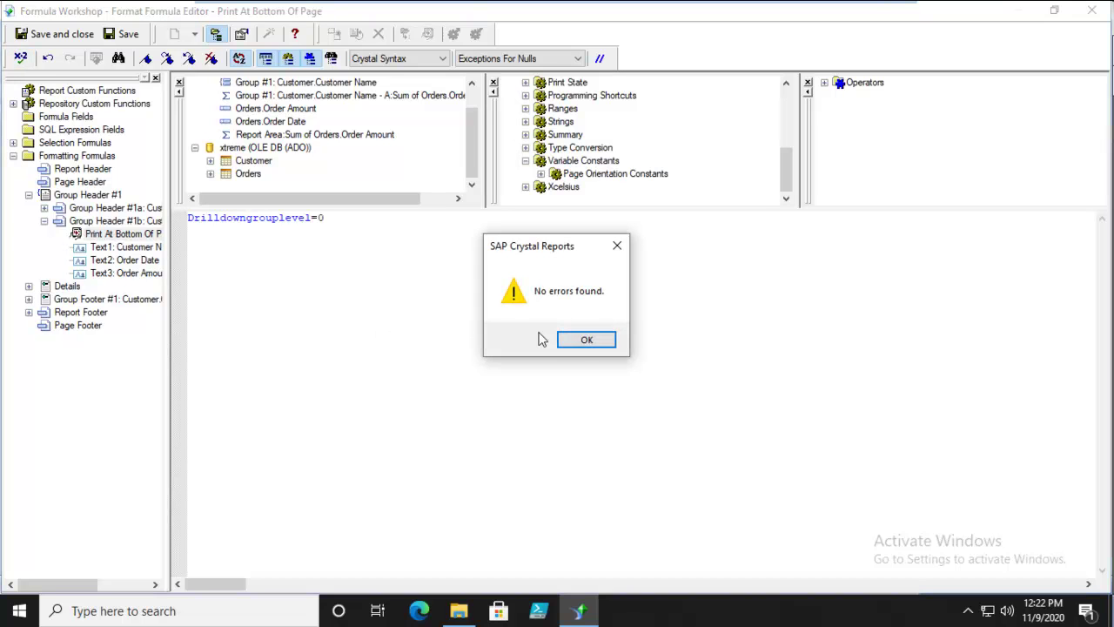
click(599, 340)
click(66, 34)
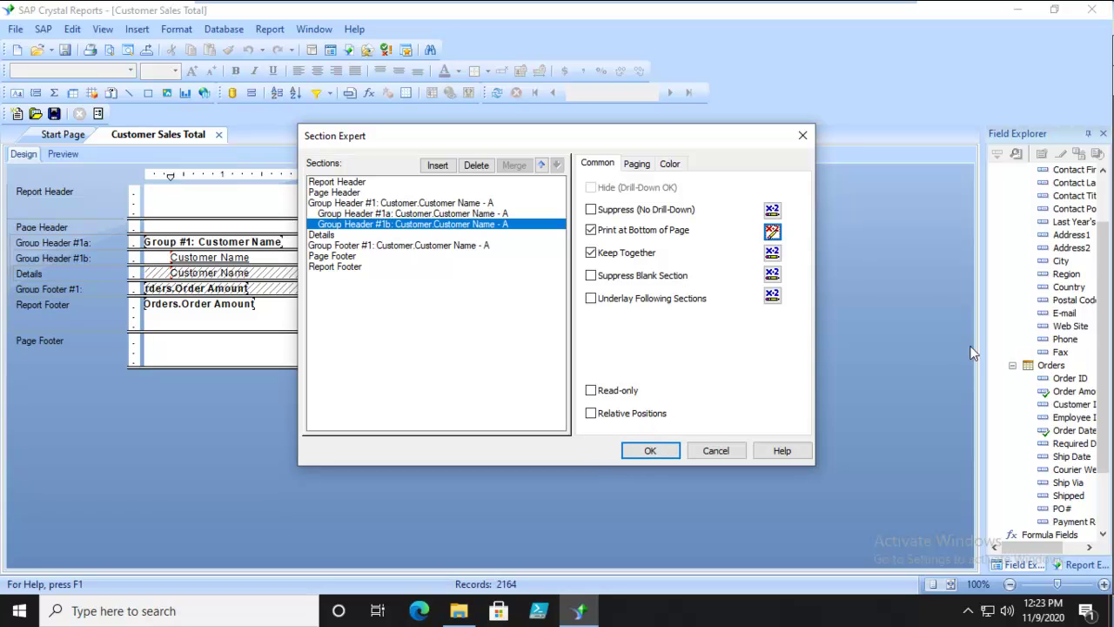
click(649, 450)
- Preview the report and drill down into 7 Bikes For 7 Brothers to check the headings, and close the drill-down view
click(63, 153)
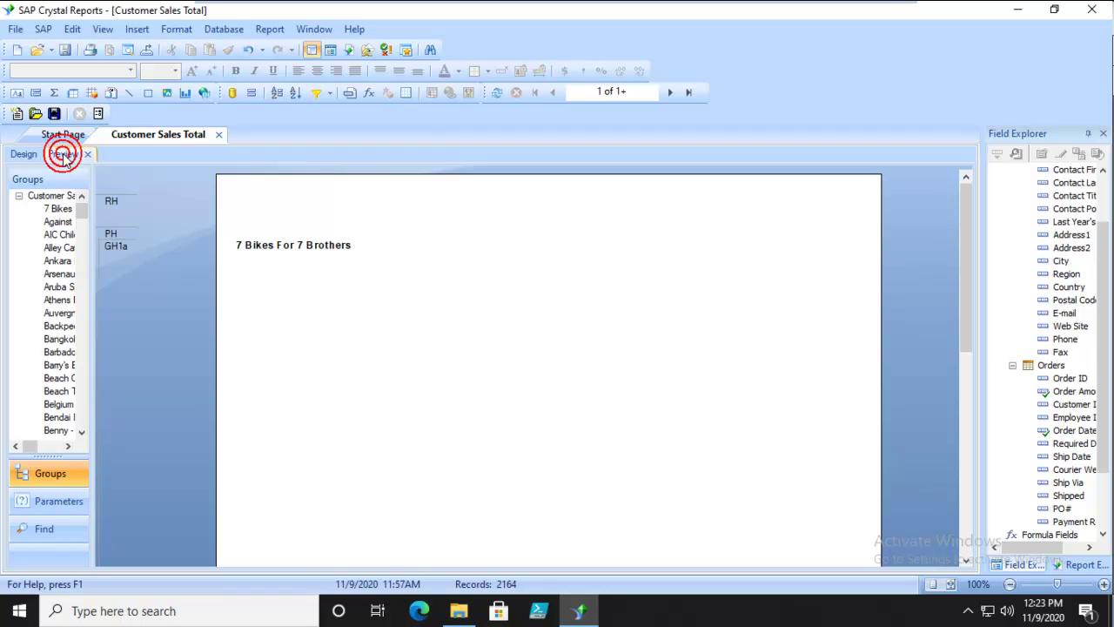
click(281, 243)
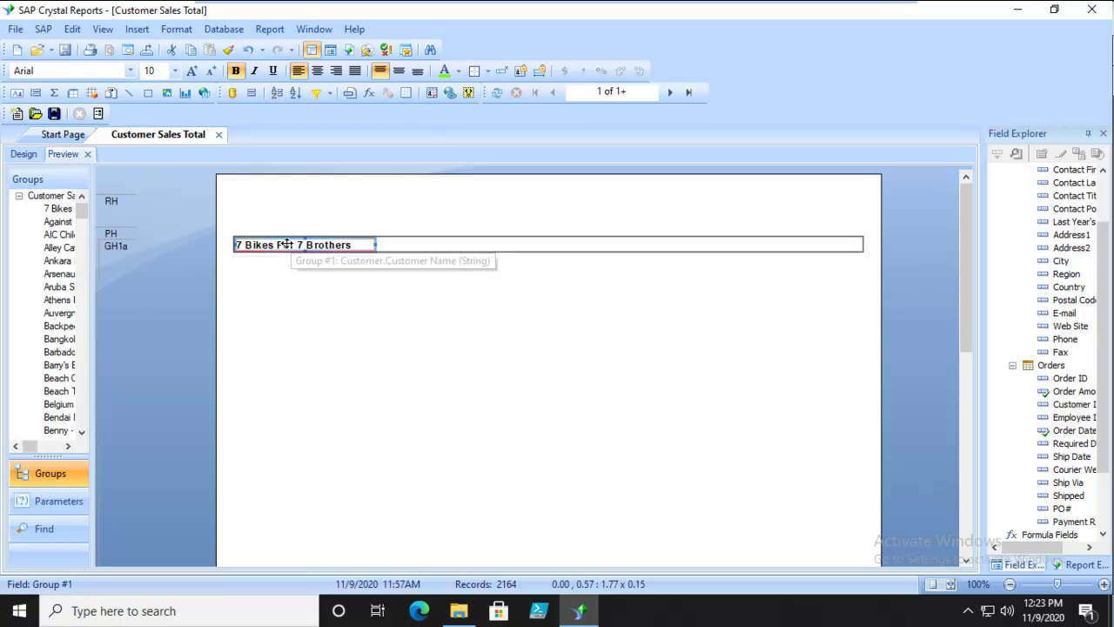
double_click(287, 244)
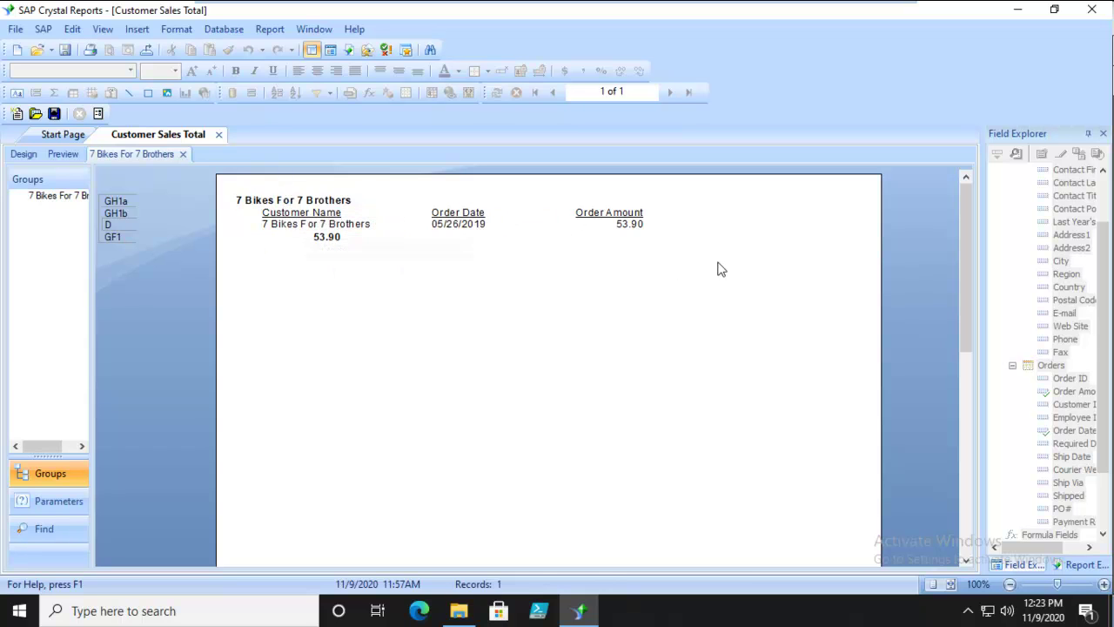
click(184, 155)
- Review the Section Expert settings of Group Header #1b and the Page Header in the report design
click(22, 154)
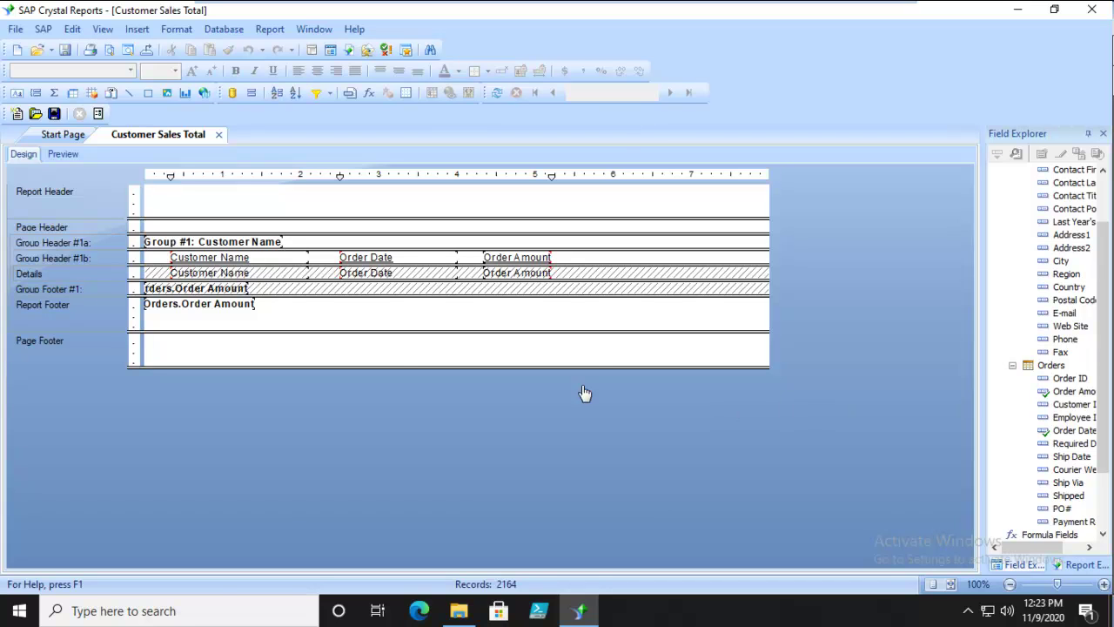
click(80, 256)
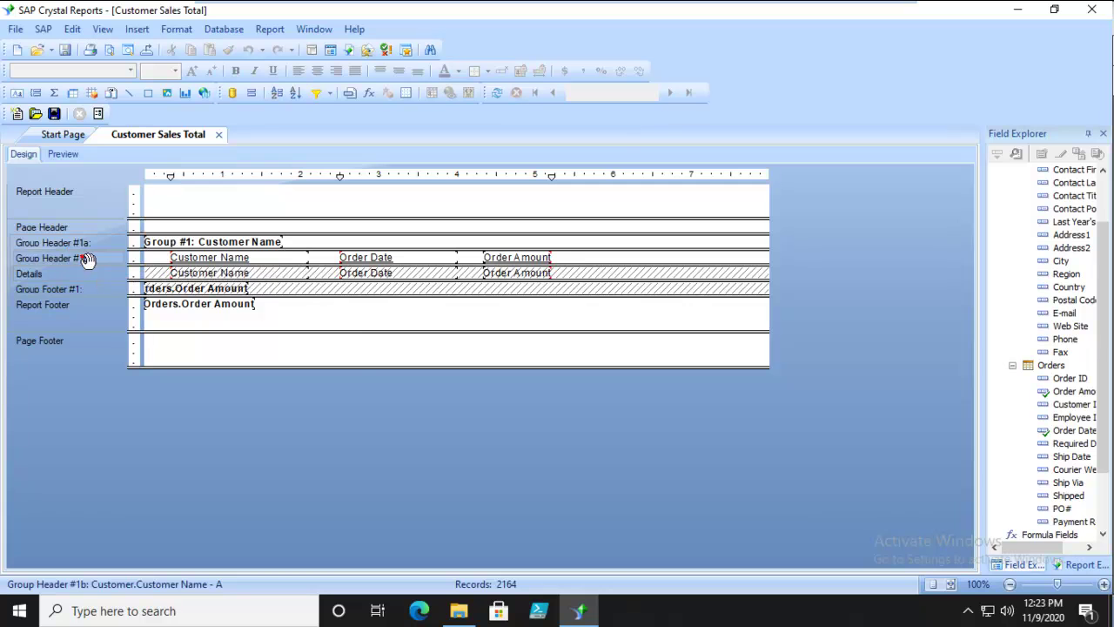
right_click(89, 256)
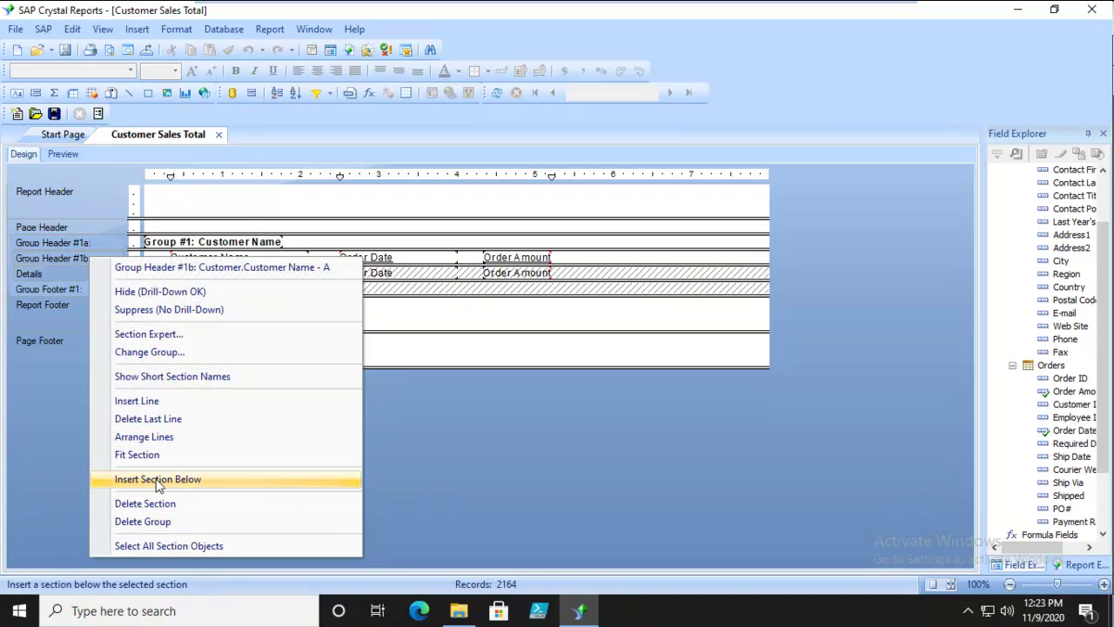
click(144, 335)
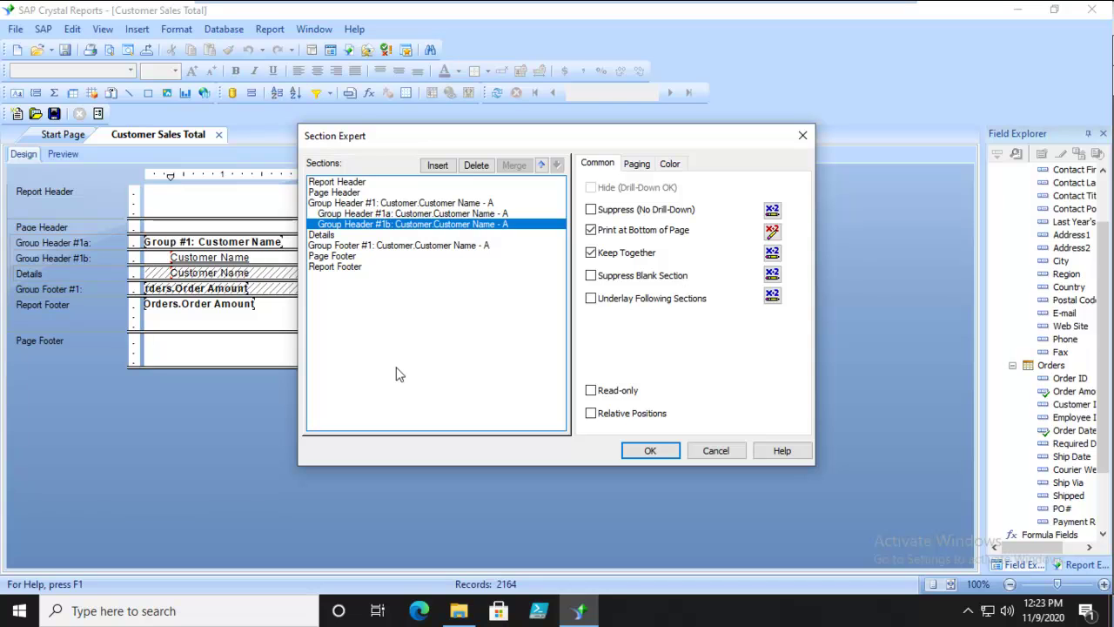
click(333, 192)
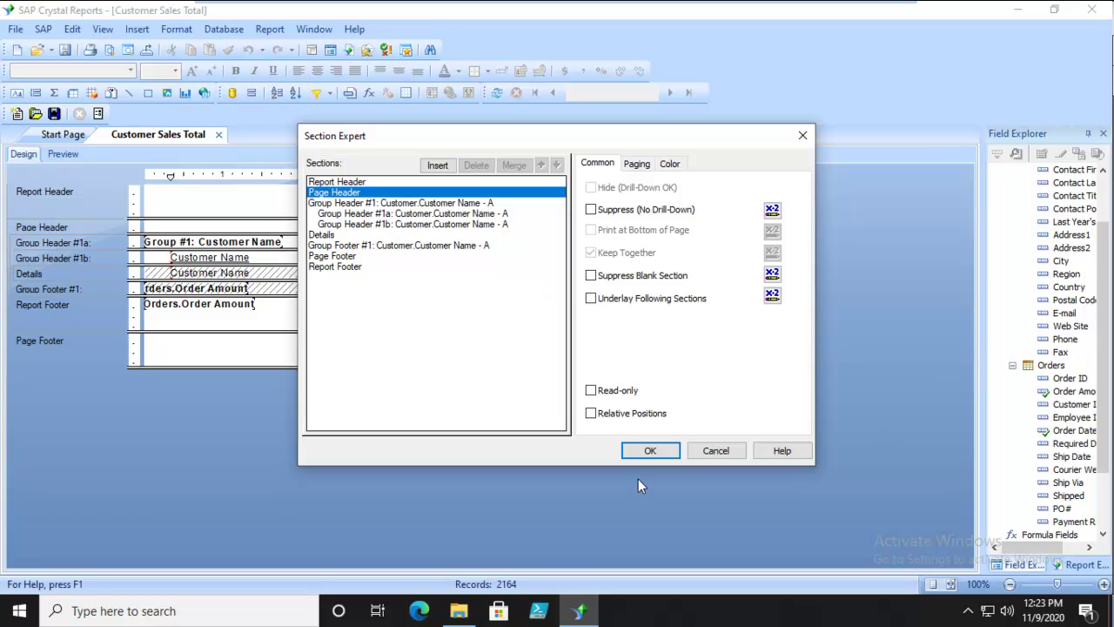
click(650, 450)
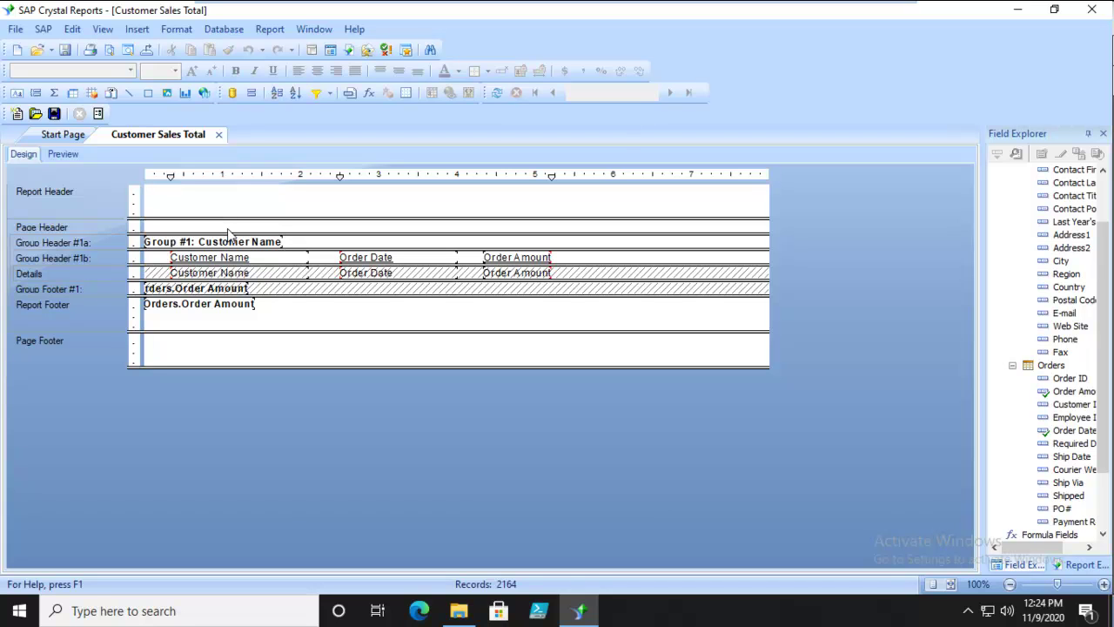
- Add a text object about 3.67 wide in the Page Header reading "Customer Sales Totals"
click(16, 92)
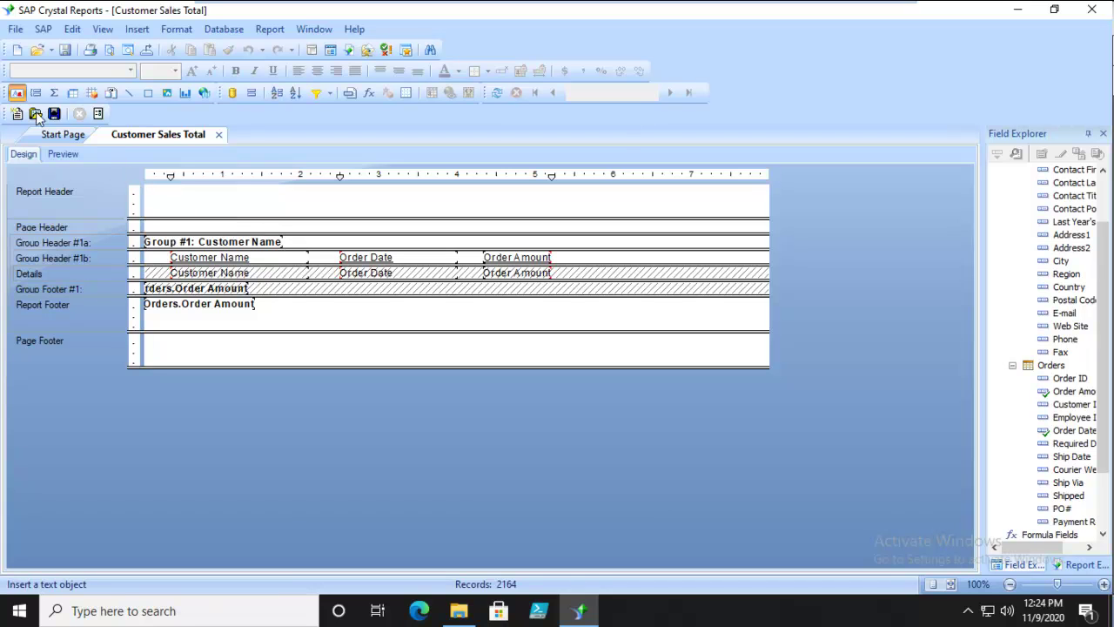
drag(148, 218, 443, 237)
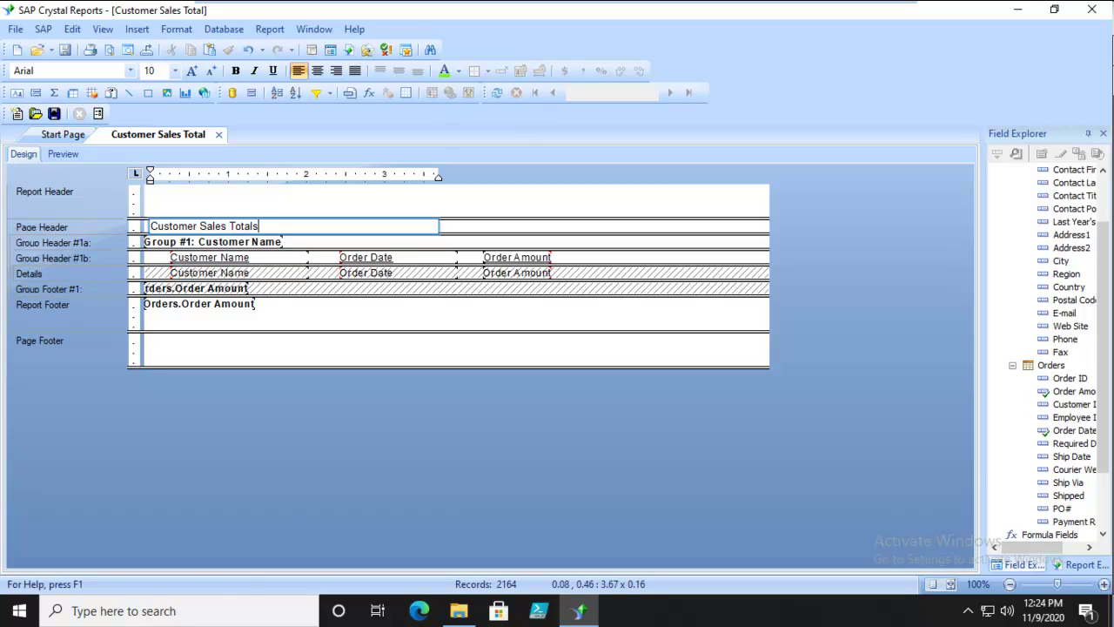
click(857, 234)
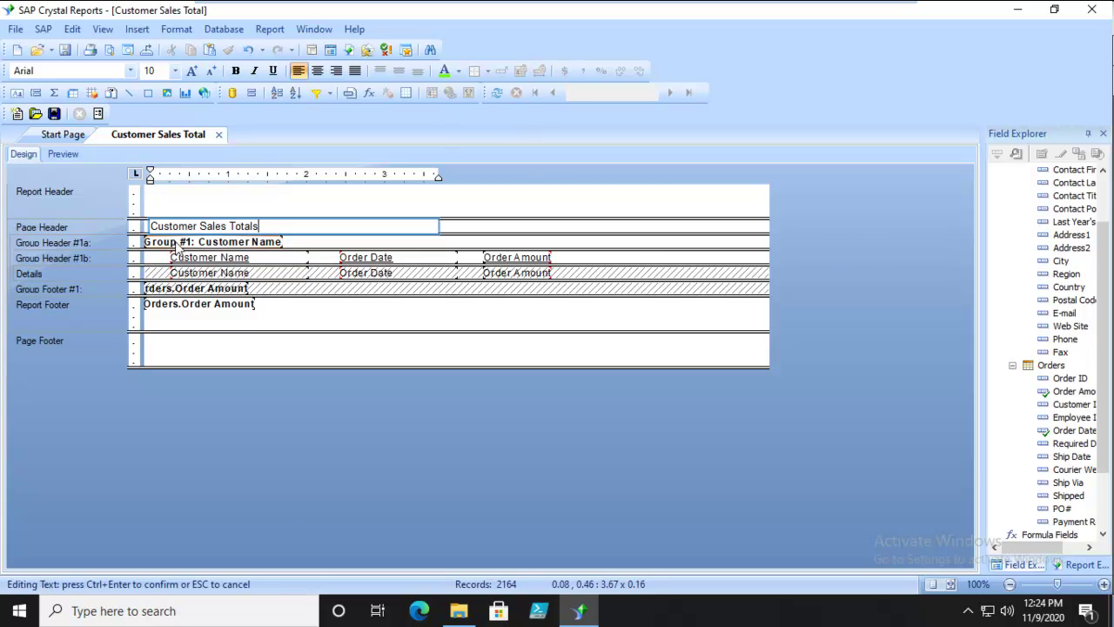
- Increase the heights of the Page Header, both group headers, Details and Group Footer #1 sections slightly
drag(122, 236, 122, 245)
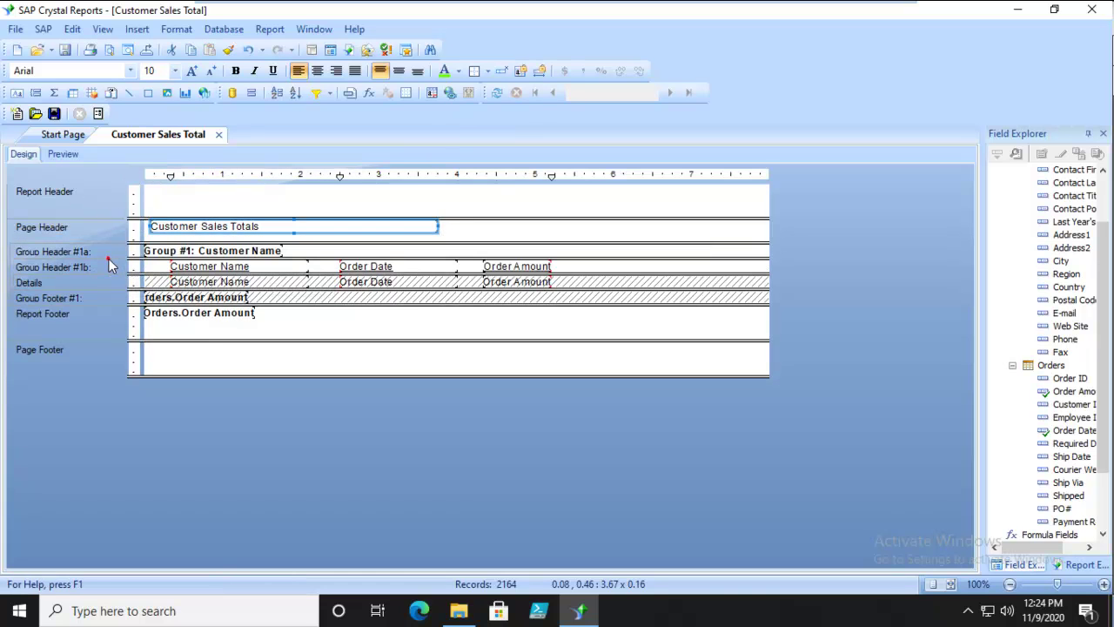
drag(140, 257, 135, 328)
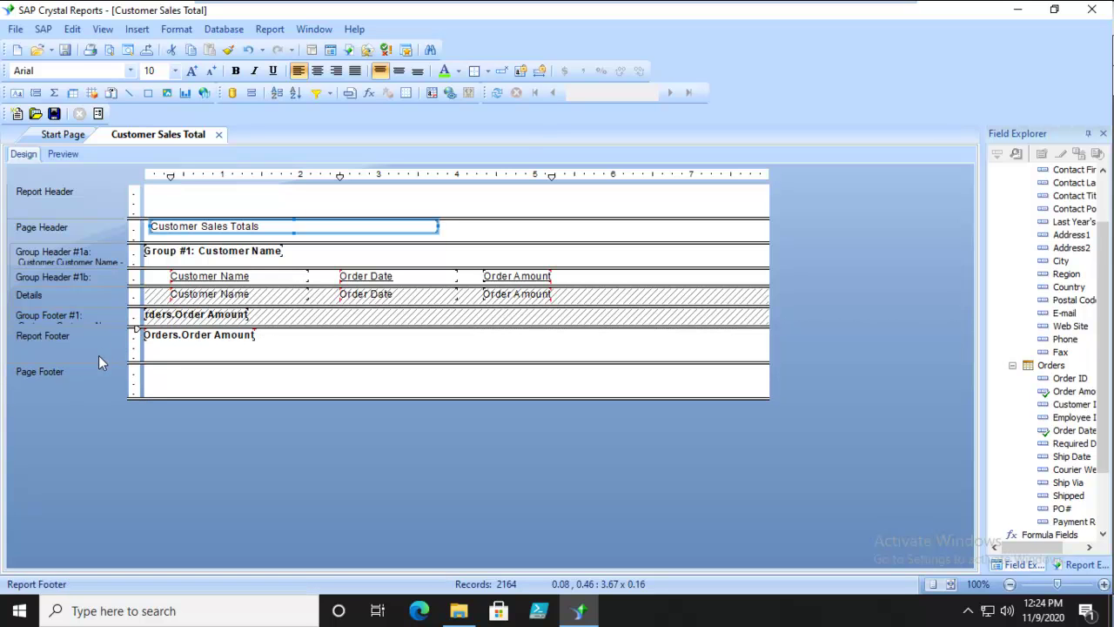
click(820, 299)
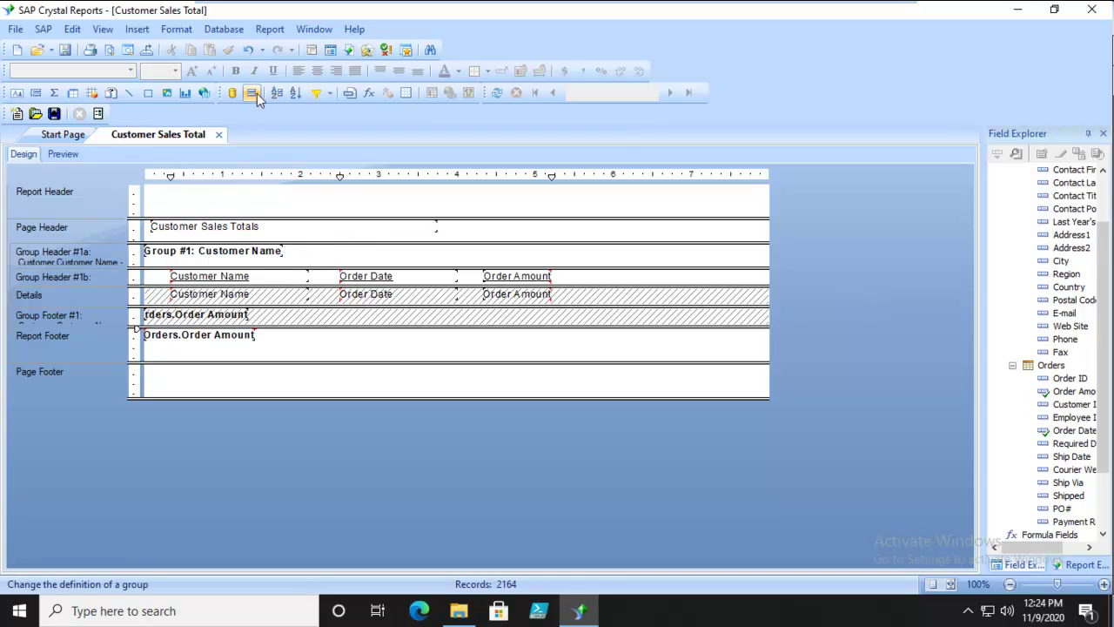
- Make the "Customer Sales Totals" title in the Page Header bold
click(154, 231)
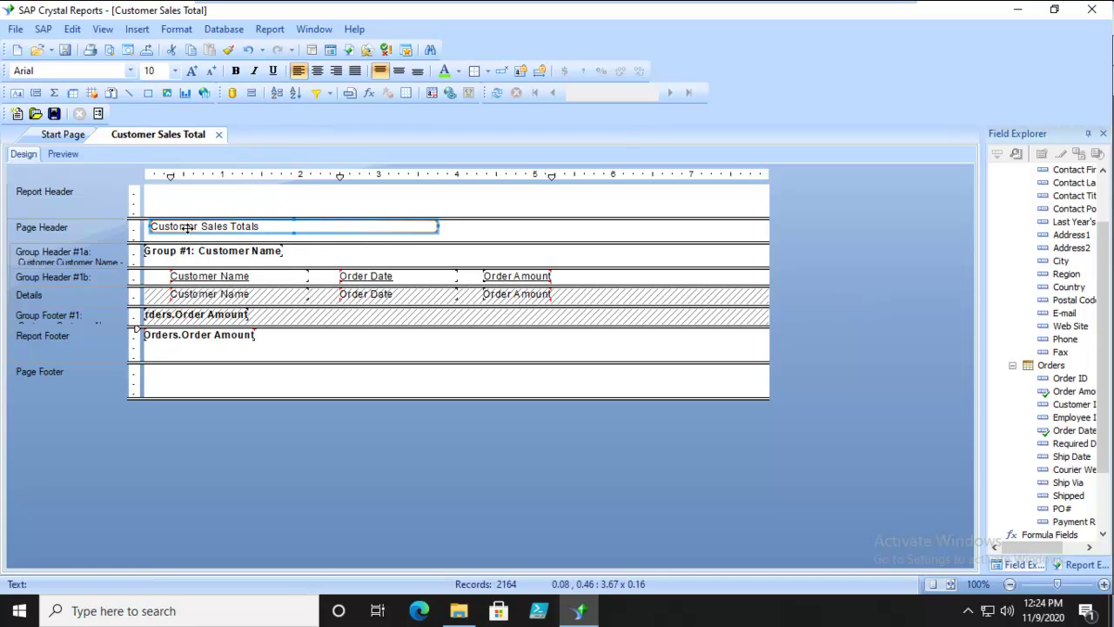
click(235, 71)
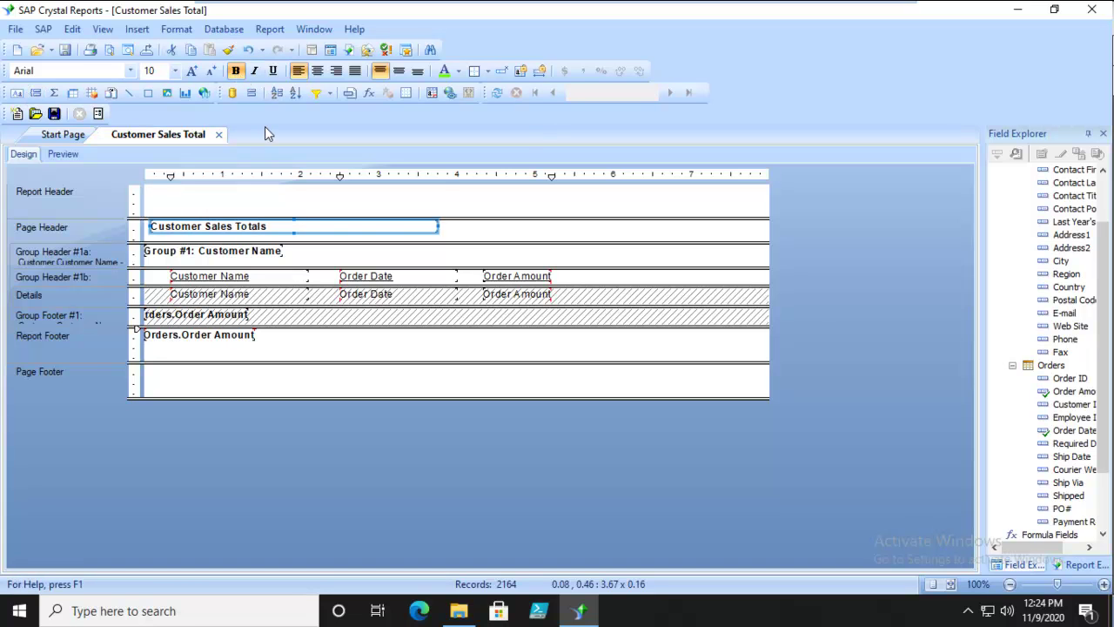
- Set the font color of the "Customer Sales Totals" title in the Page Header to blue
click(444, 72)
click(458, 72)
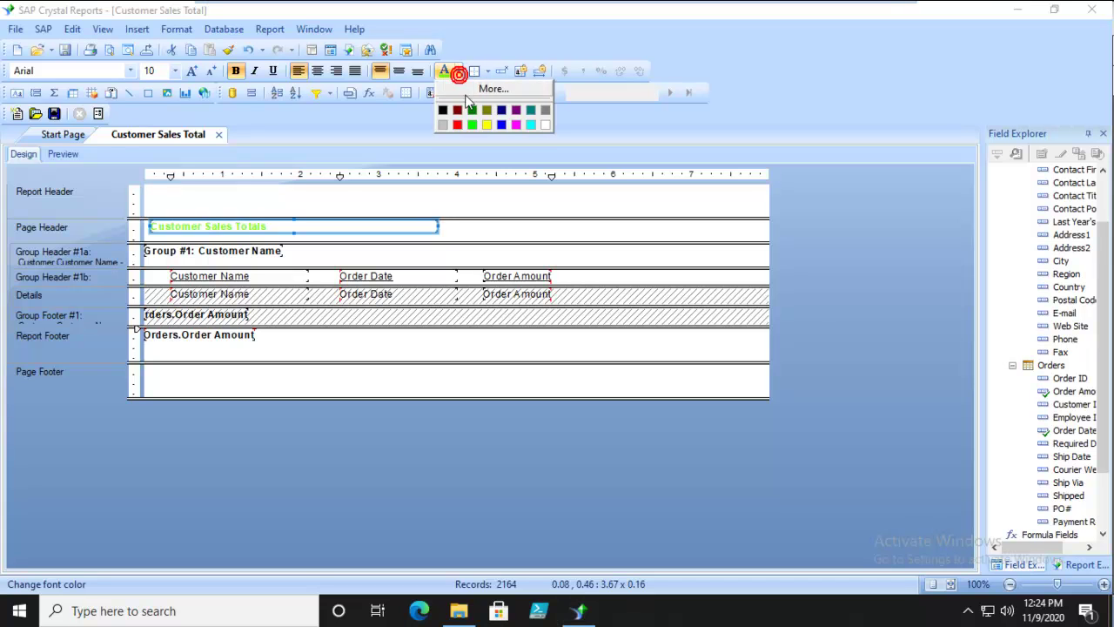
click(502, 124)
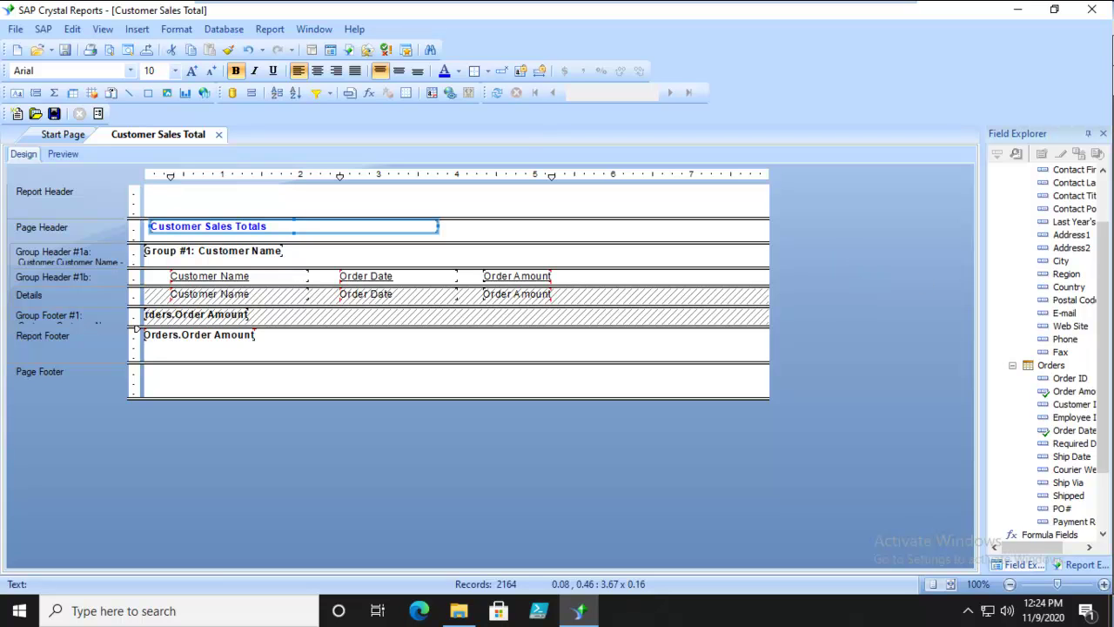
- Preview the report, check the drill-down for Against The Wind Bikes on page 2, and return to the design
click(63, 154)
click(408, 316)
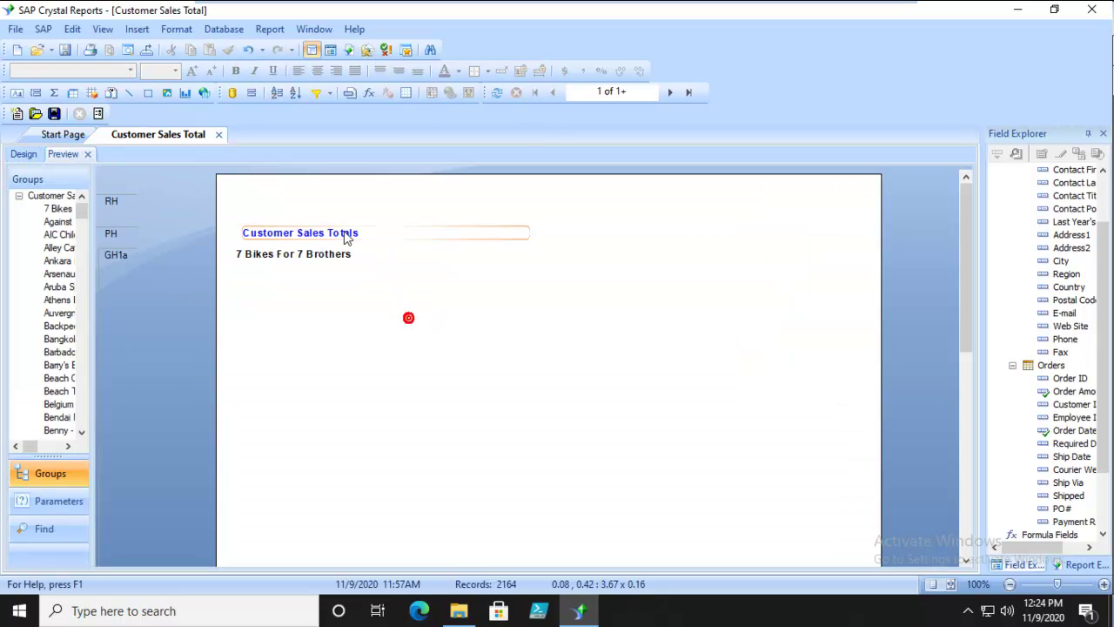
scroll(500, 386, down, 3)
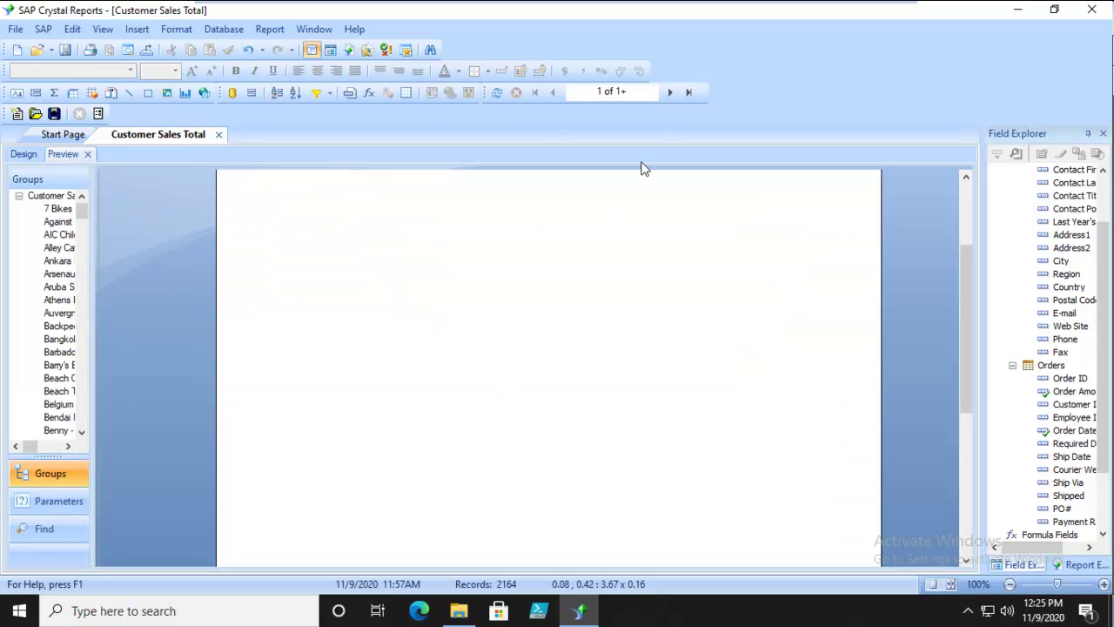
click(668, 92)
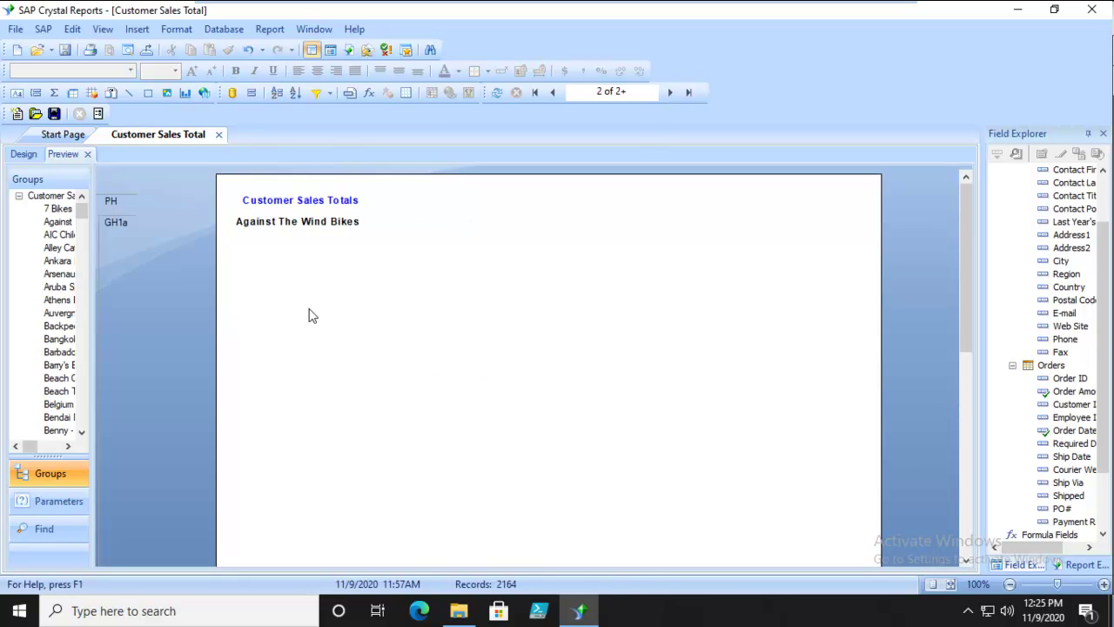
click(288, 221)
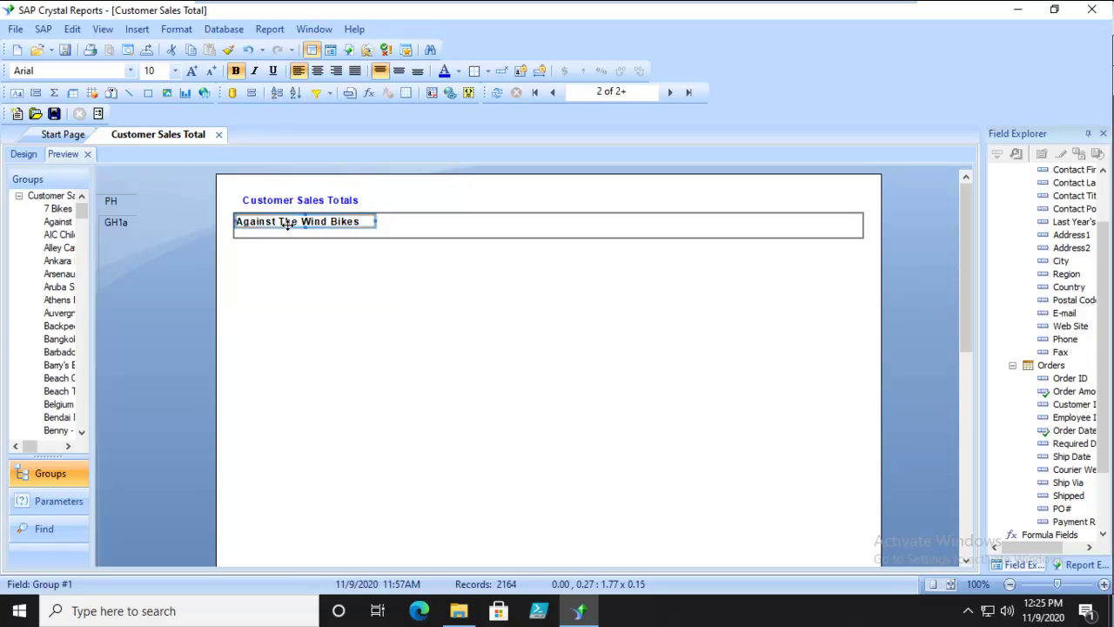
double_click(288, 222)
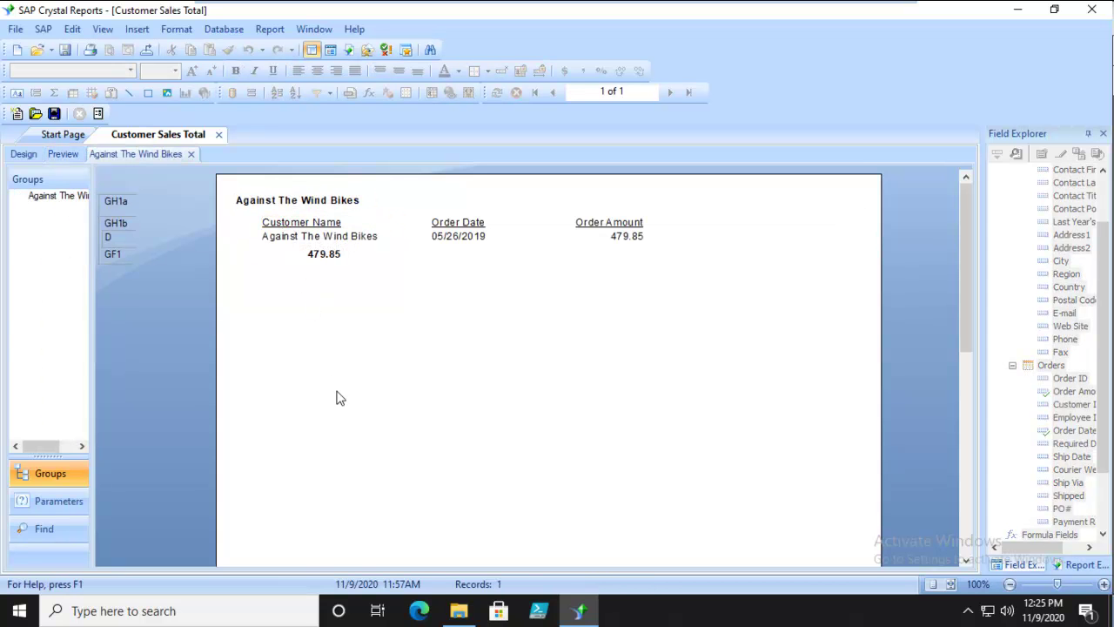
click(192, 154)
click(23, 155)
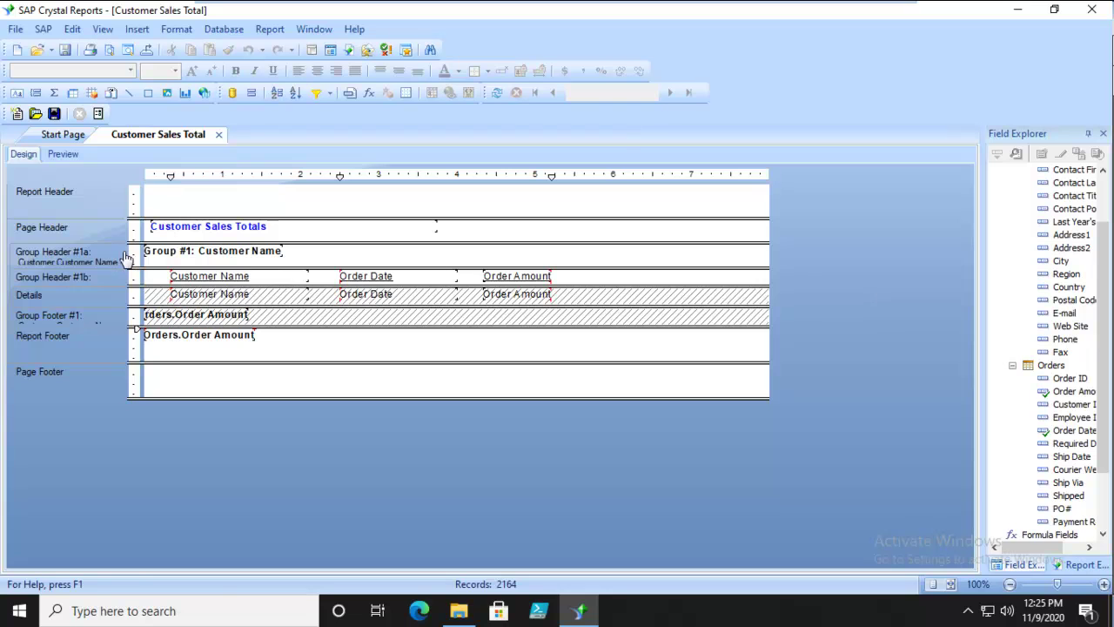
- Align the group name field in Group Header #1a with the Customer Name column, about 2.17 wide, and set its font size to 12
click(91, 252)
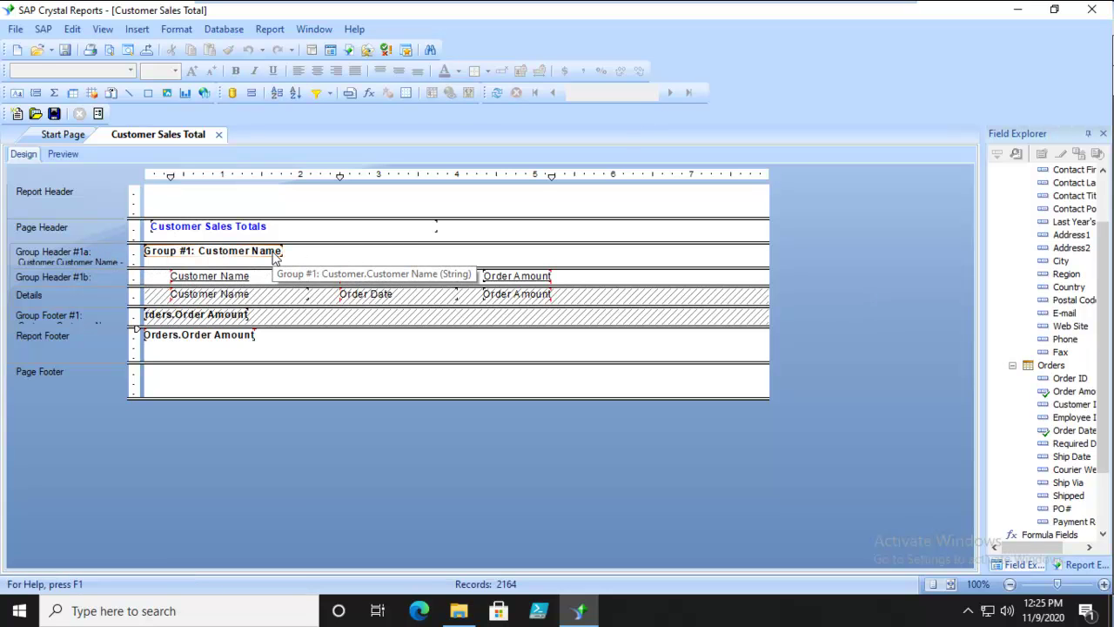
click(269, 251)
drag(267, 250, 315, 257)
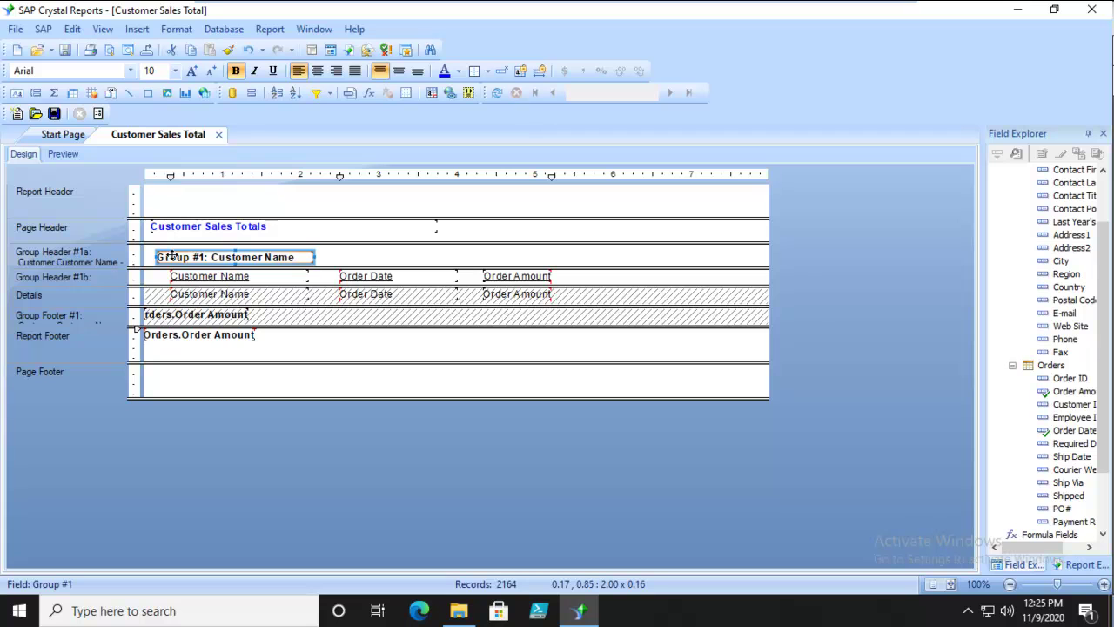
drag(159, 252, 159, 246)
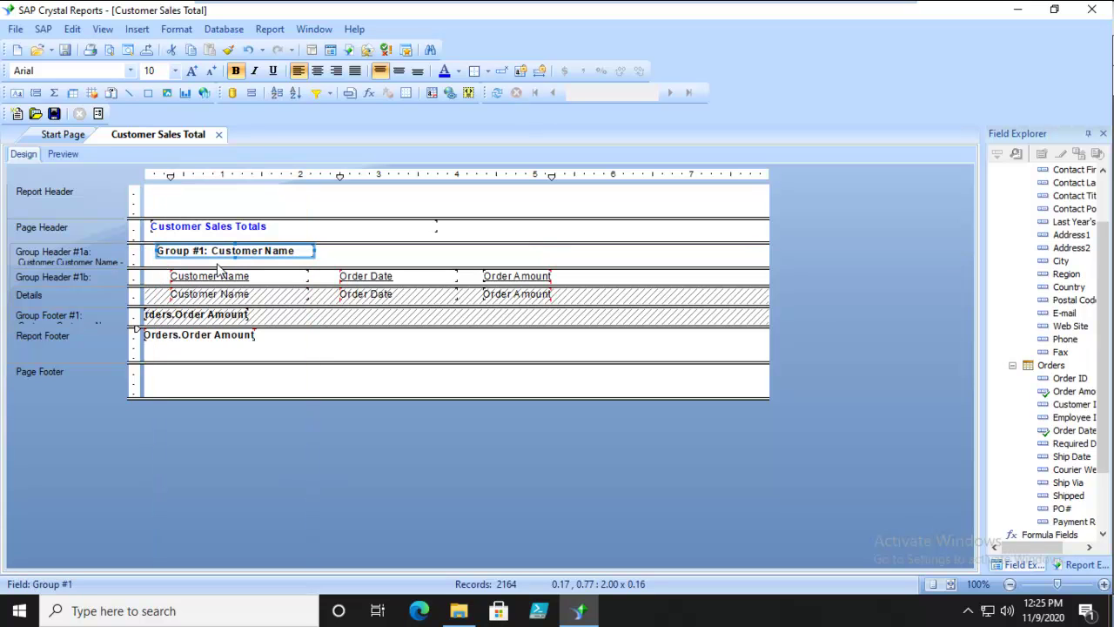
drag(313, 252, 342, 253)
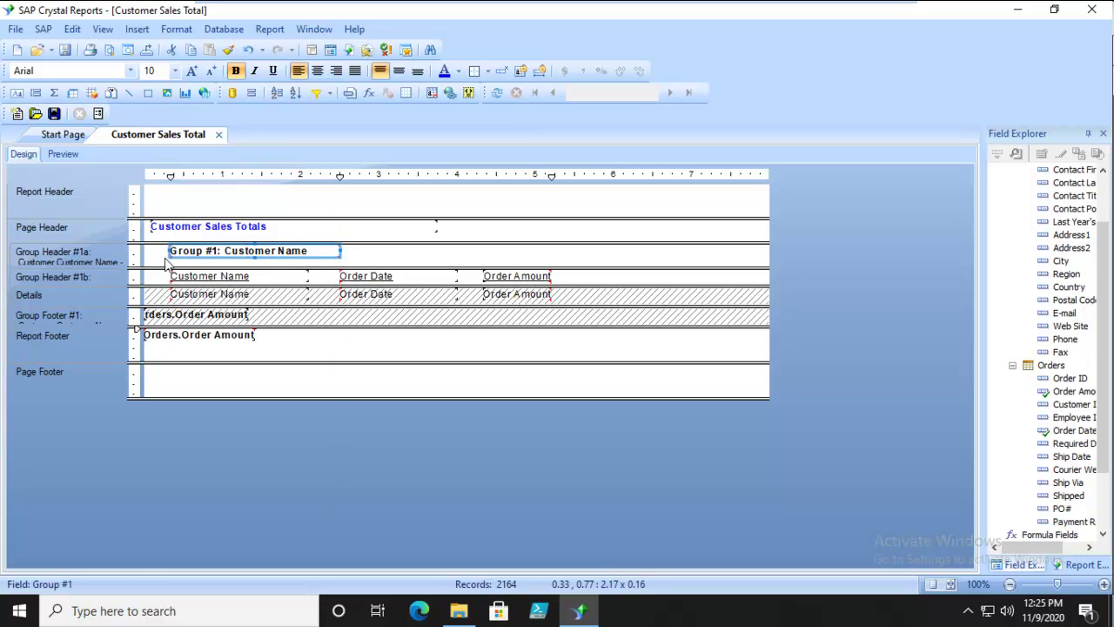
click(175, 71)
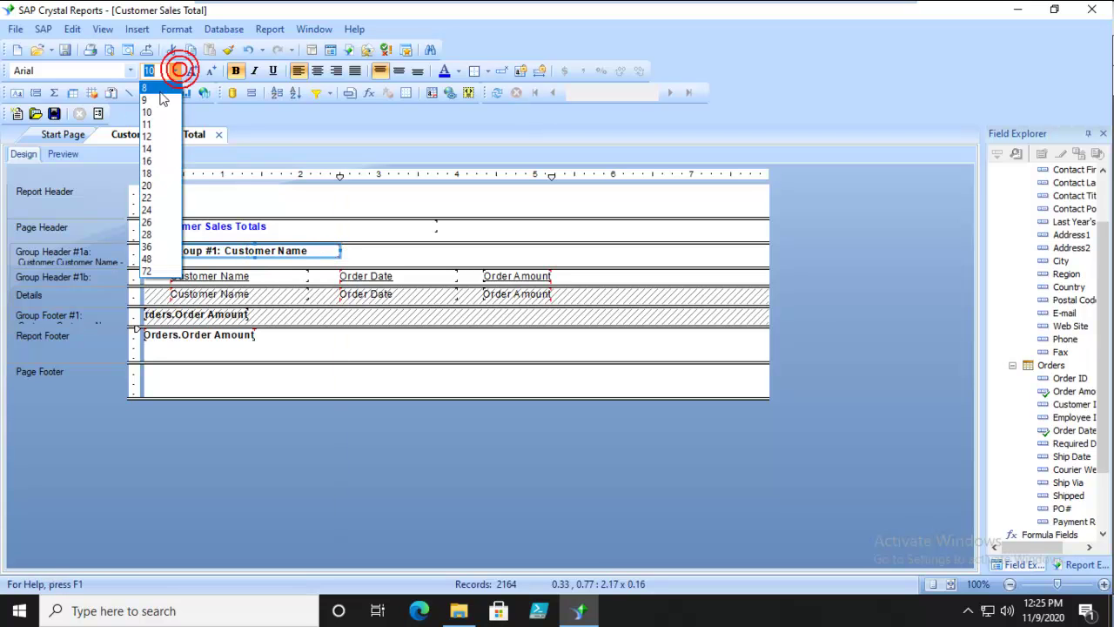
click(154, 138)
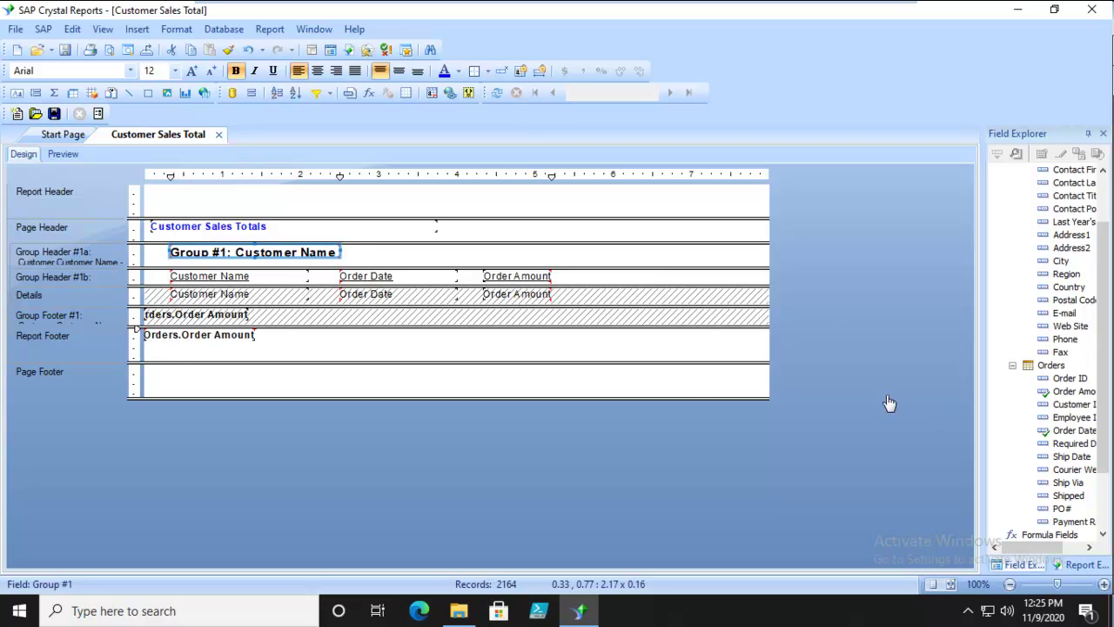
- Enable Suppress (No Drill-Down) for Group Header #1a in the Section Expert
right_click(101, 251)
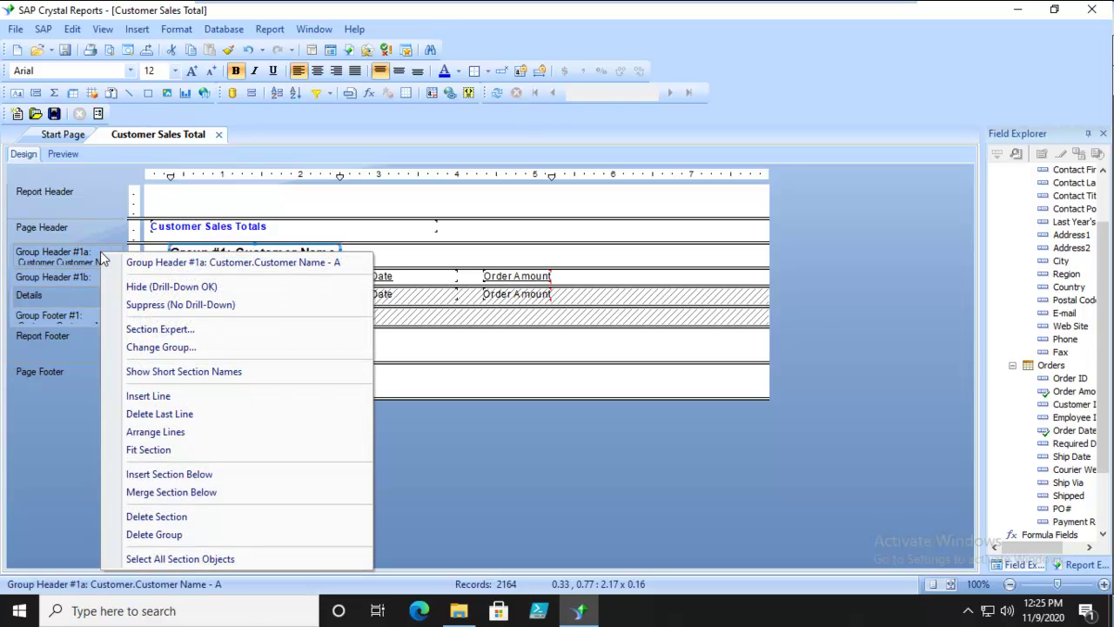
click(144, 332)
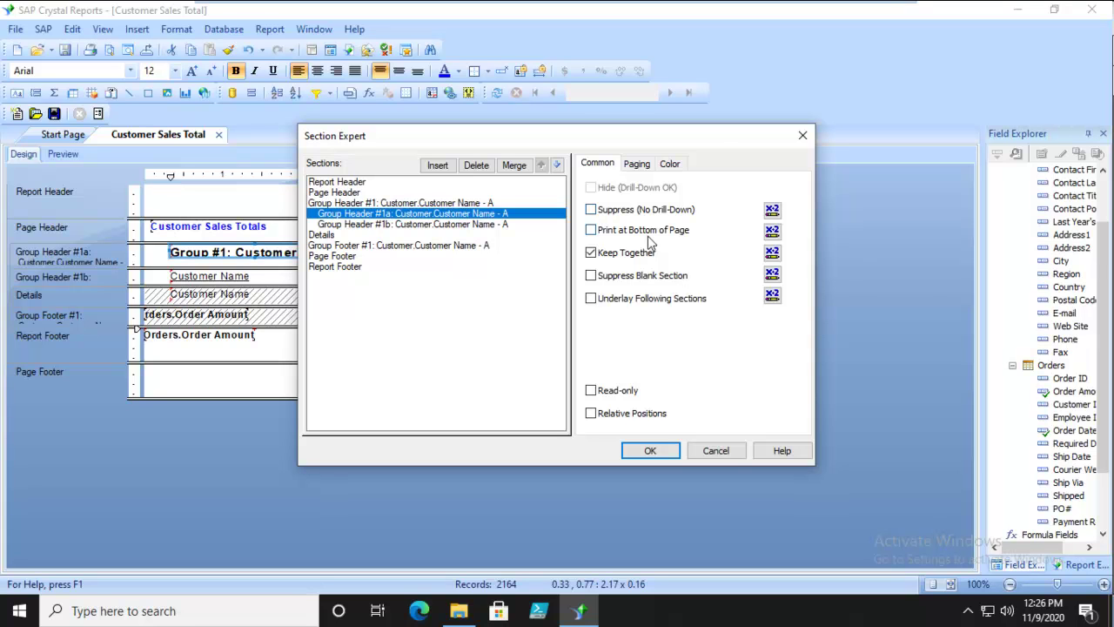
click(592, 210)
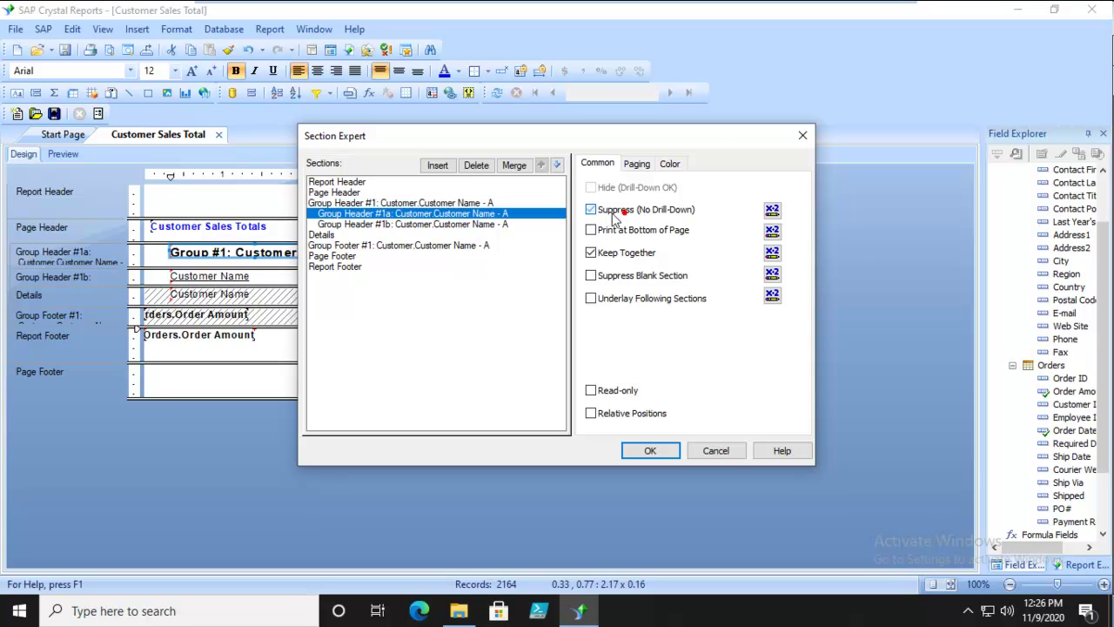
click(761, 210)
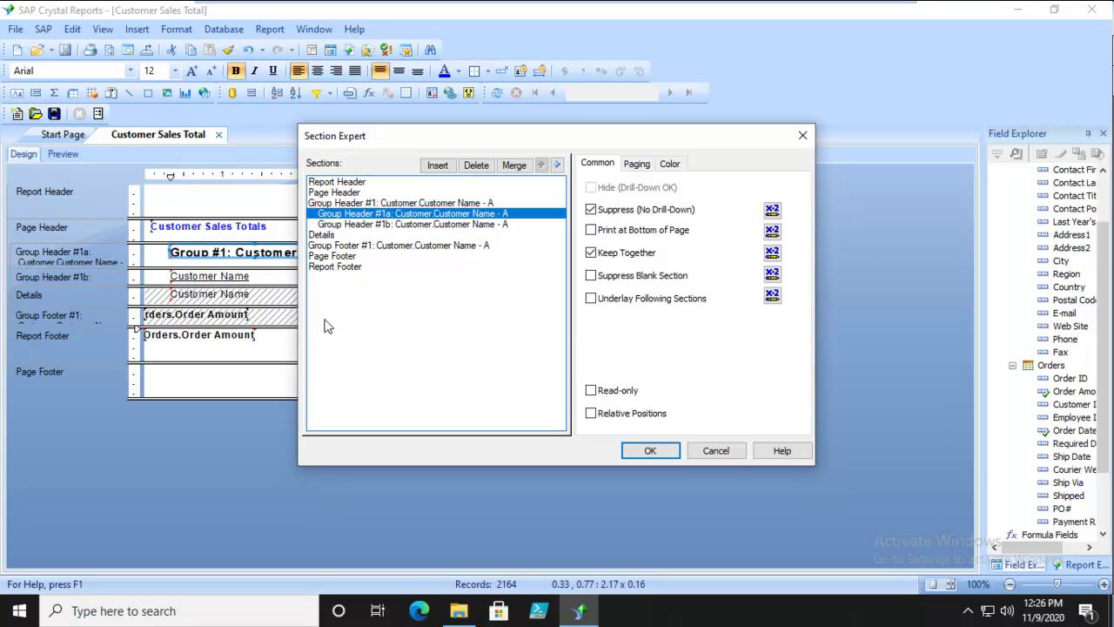
- Add a suppression formula comparing DrilldownGroupLevel to Group Header #1a, check its syntax, and save and apply it
click(773, 209)
click(398, 336)
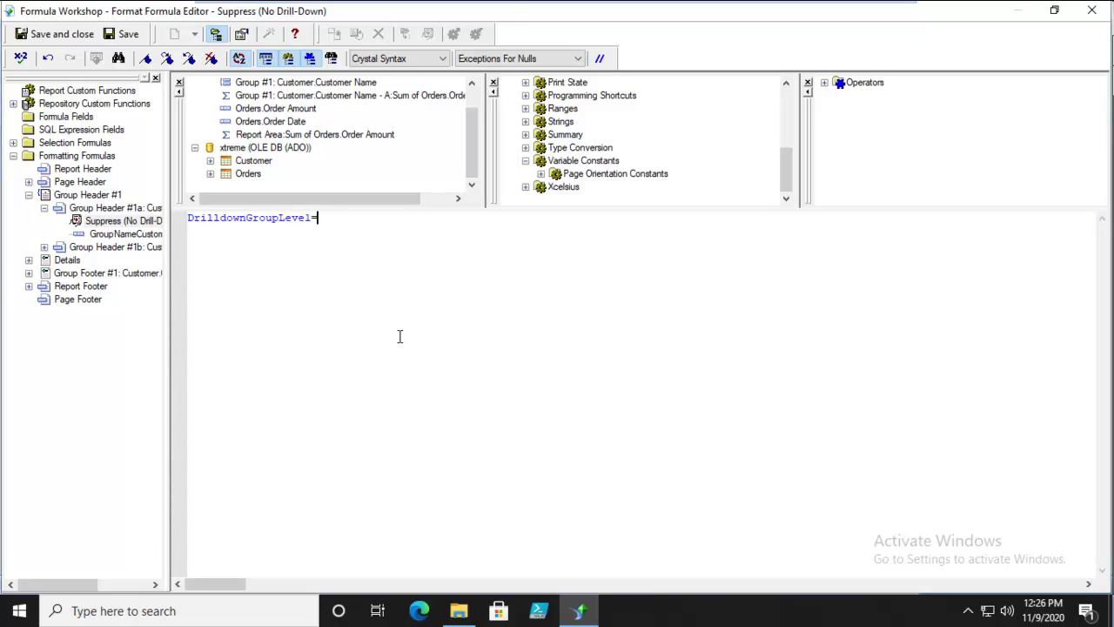
click(20, 57)
click(577, 339)
click(76, 34)
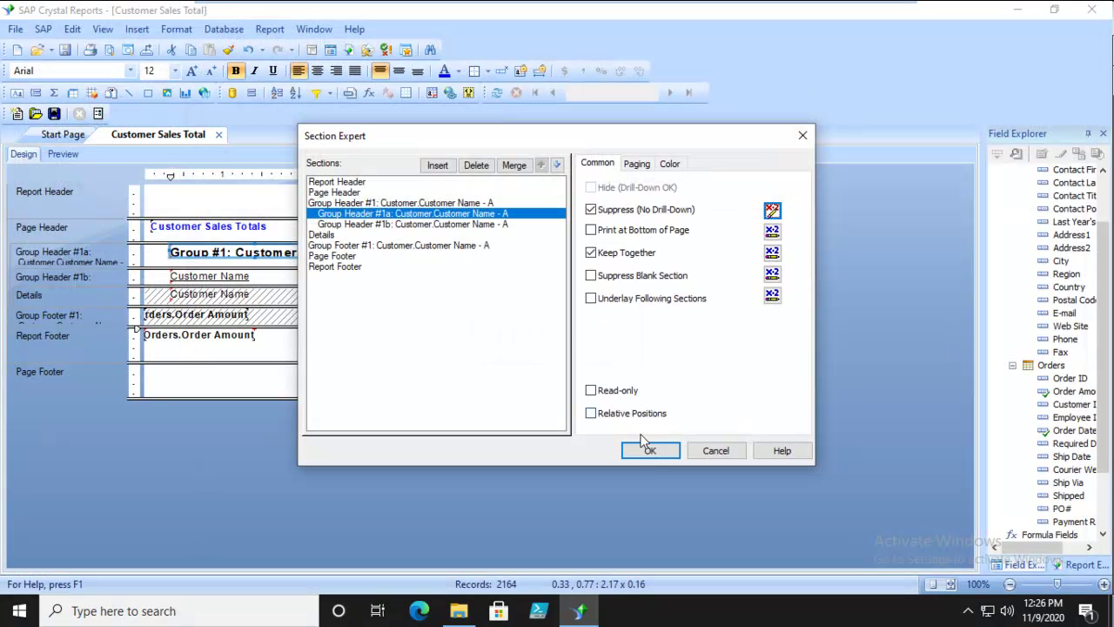
click(651, 450)
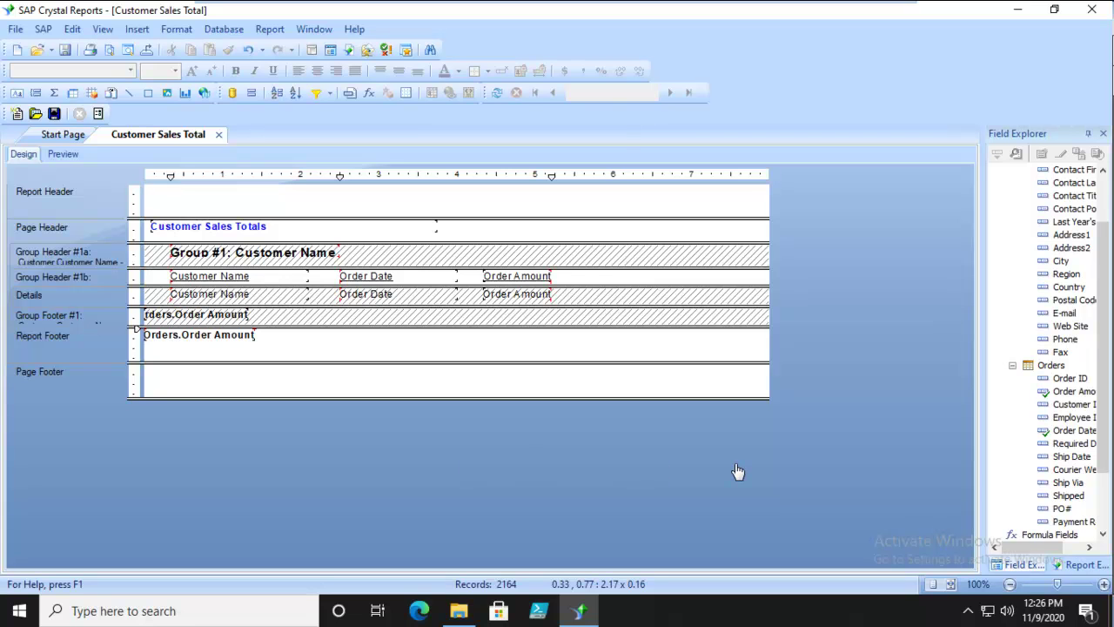
- Preview the report and check whether the group name is suppressed in the Against The Wind Bikes drill-down
click(62, 154)
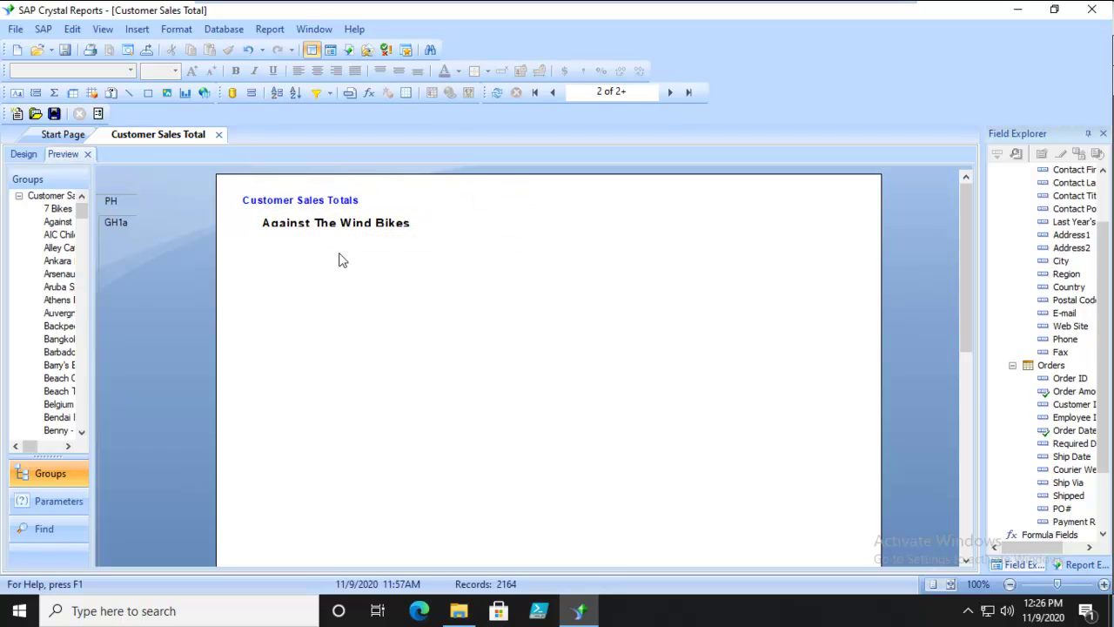
double_click(319, 223)
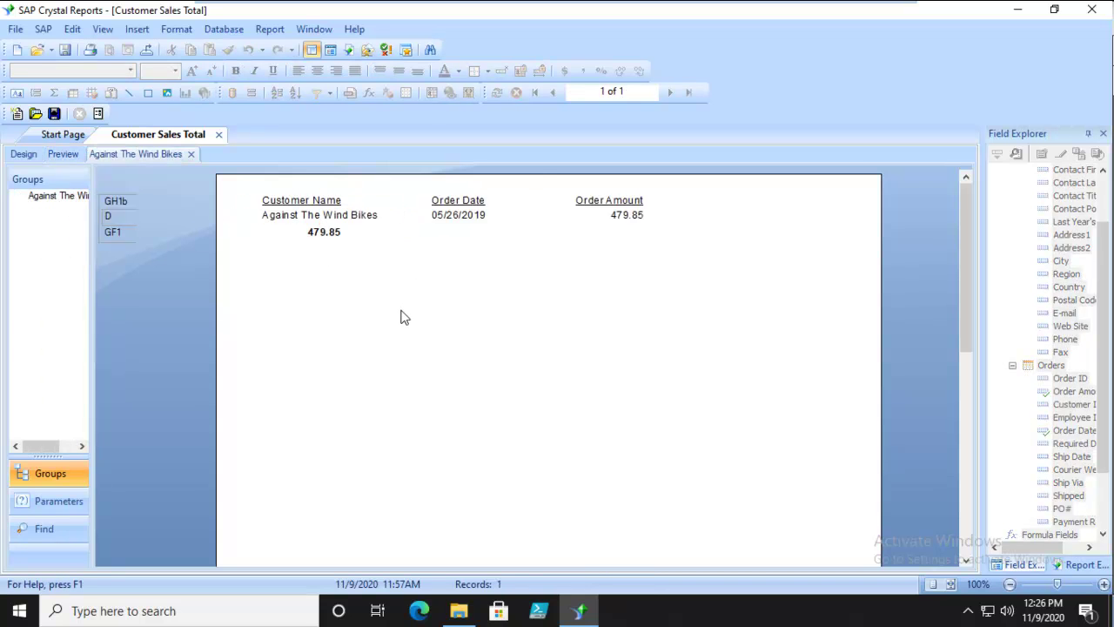
click(316, 220)
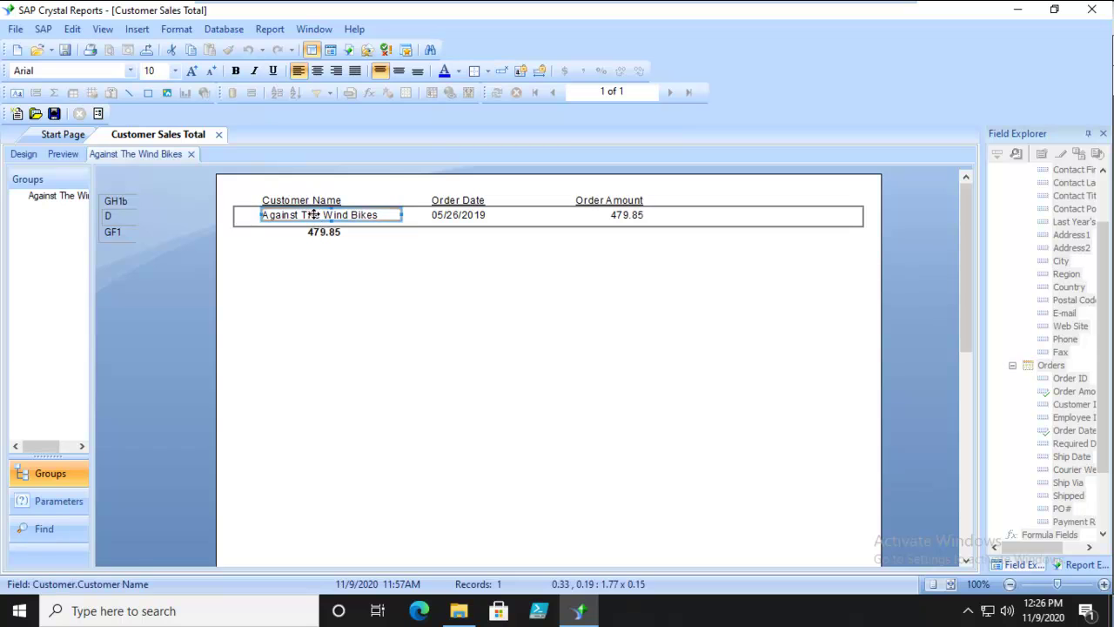
click(414, 294)
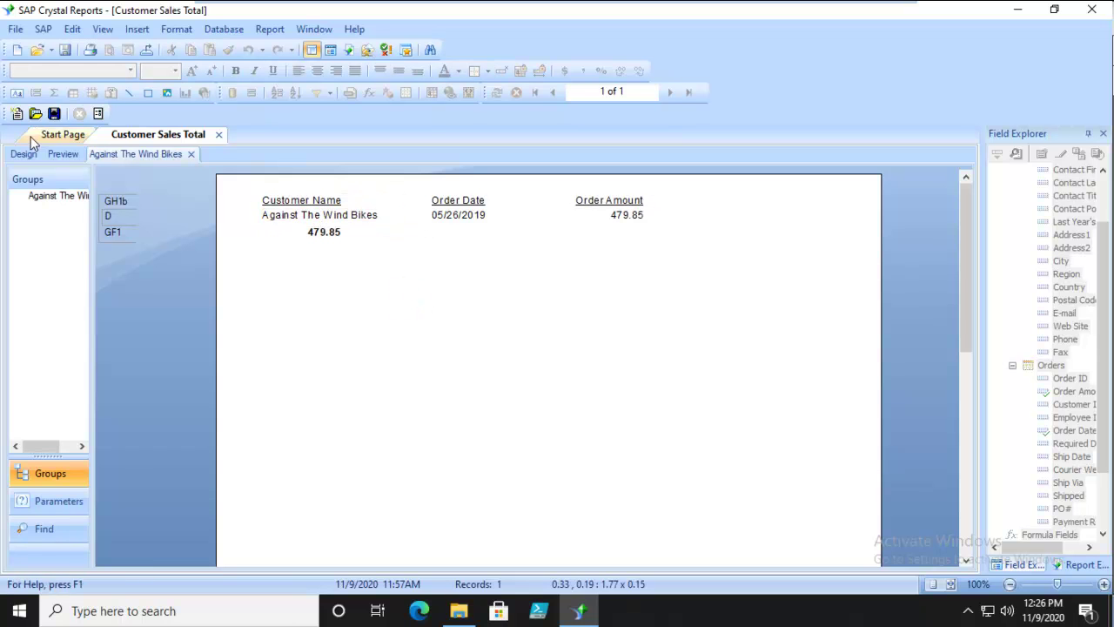
click(191, 154)
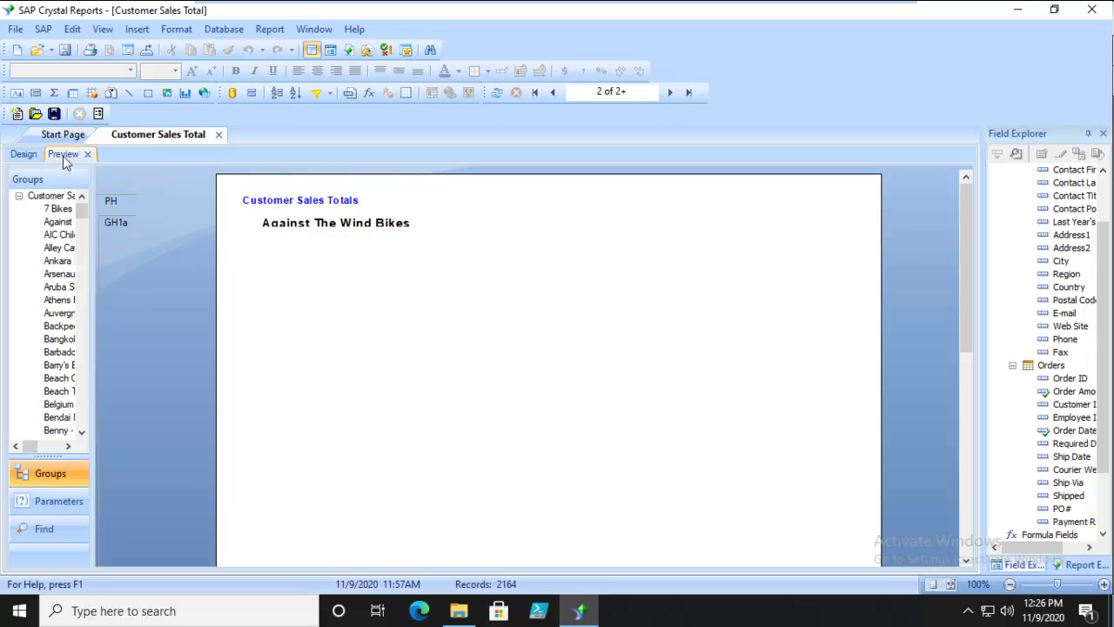
- Check the column headings and order rows in the Alley Cat Cycles drill-down, and return to the report design
click(669, 92)
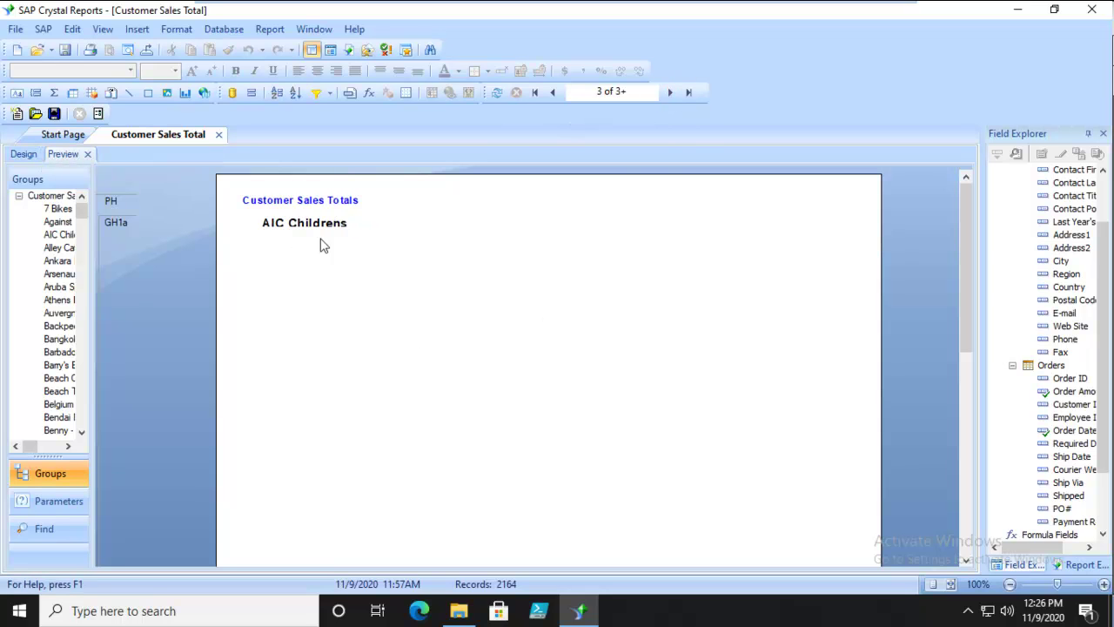
click(669, 91)
click(318, 223)
double_click(318, 222)
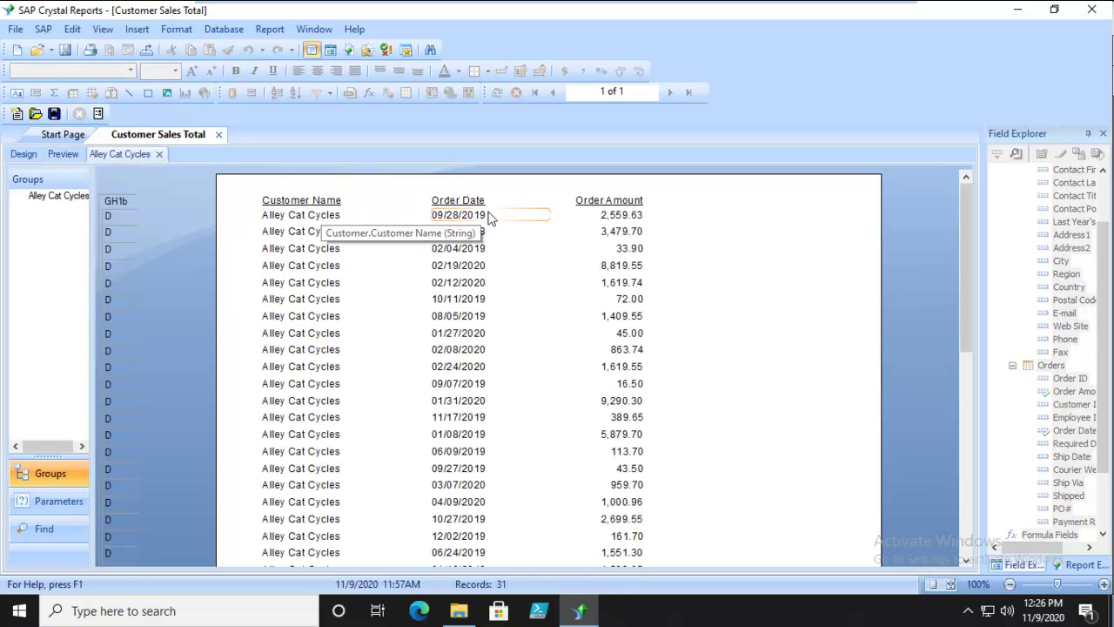
click(161, 154)
click(19, 154)
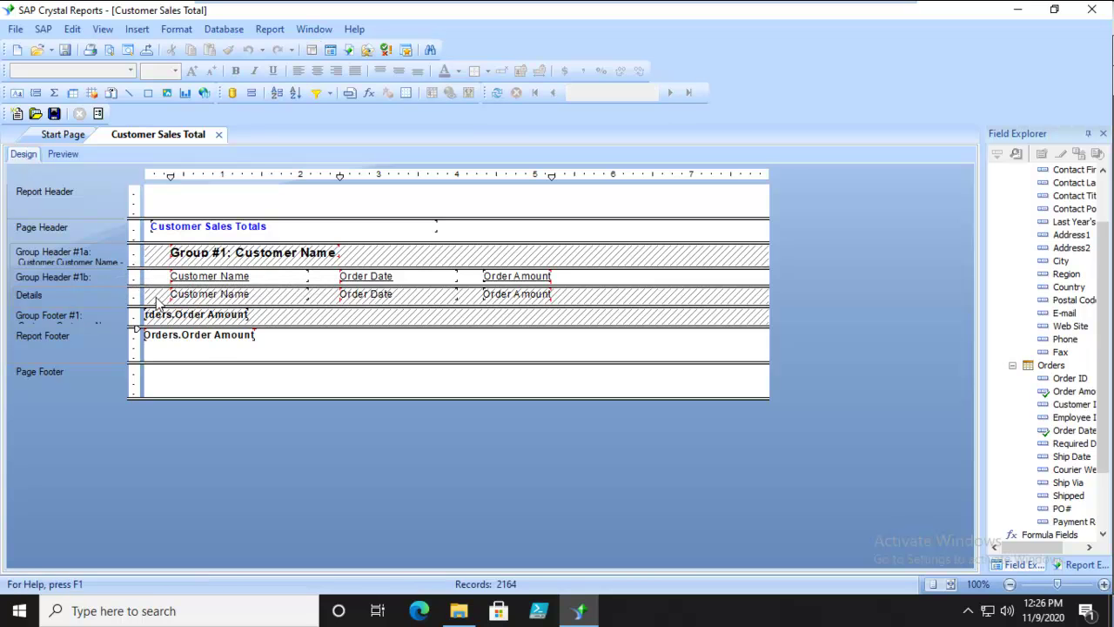
- Increase the heights of the Group Header #1b, Details and Group Footer #1 sections in the report design
drag(156, 286, 156, 288)
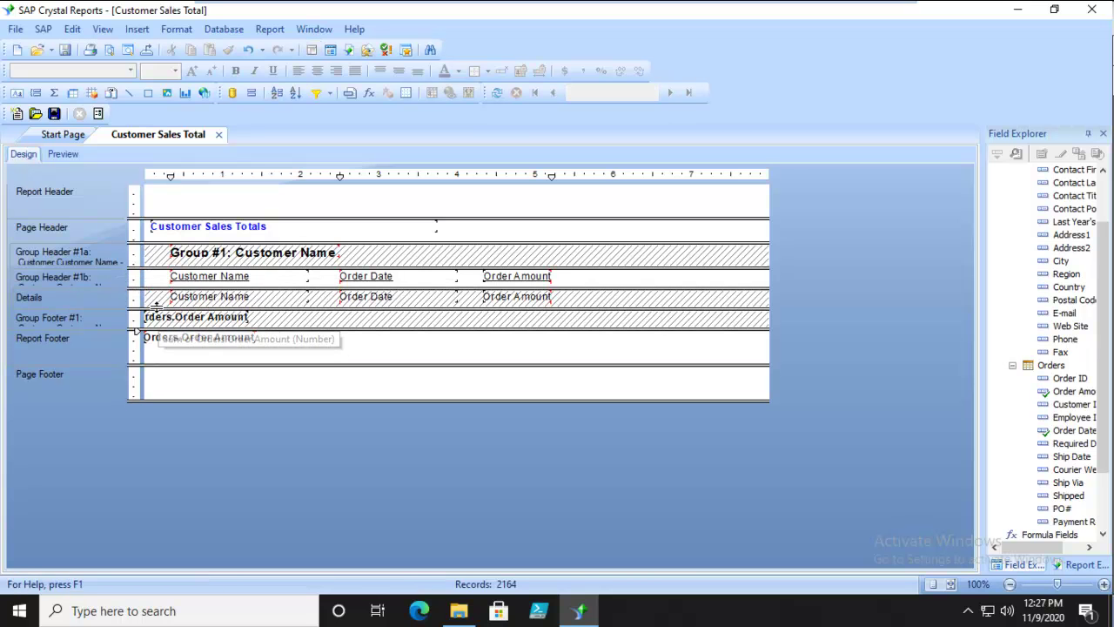
drag(143, 330, 136, 370)
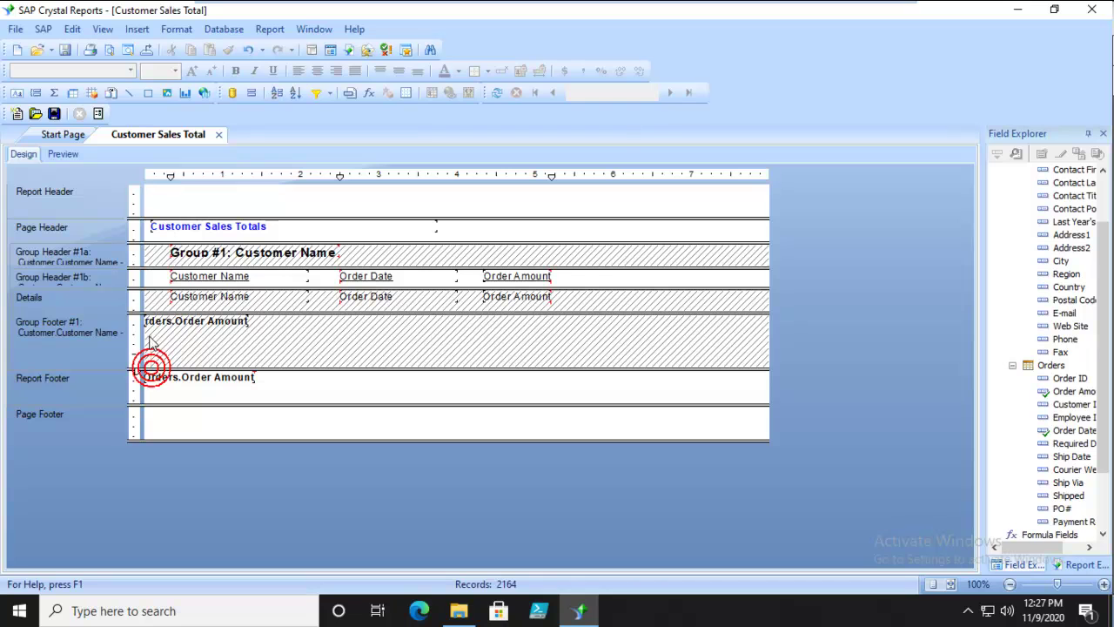
drag(317, 370, 315, 338)
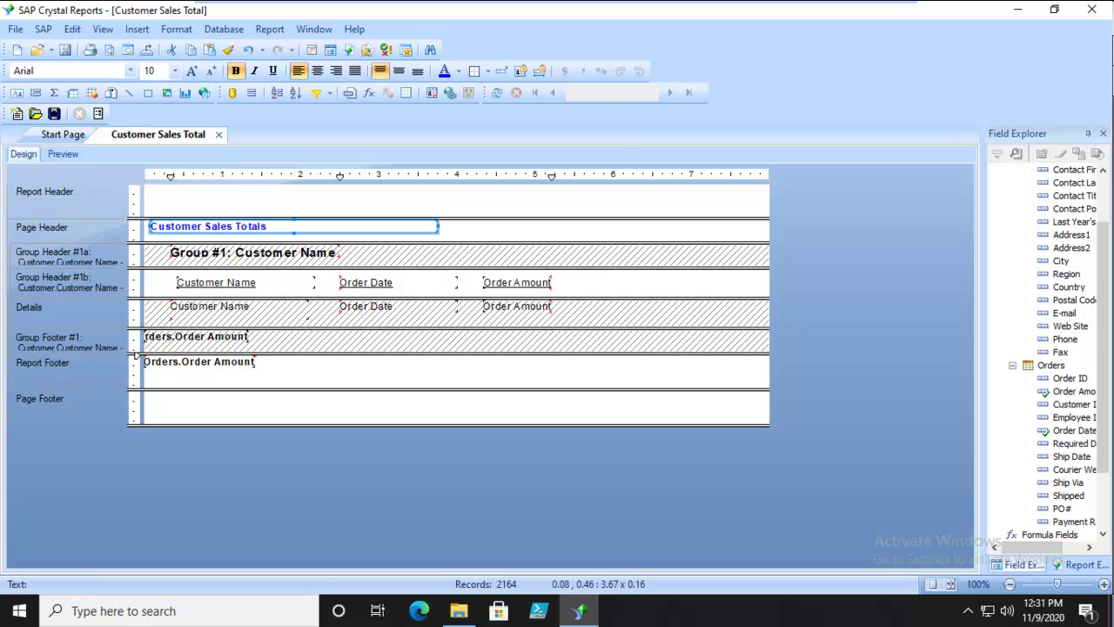